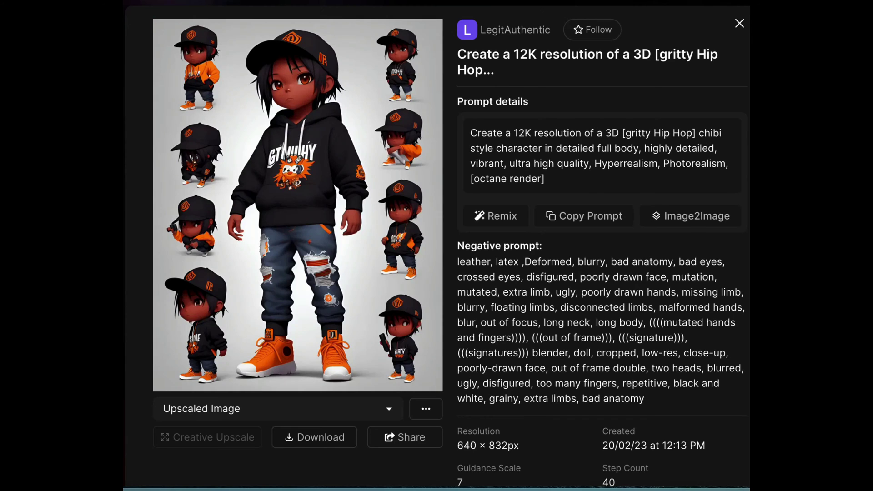
- Step through five community images' prompt details, ending on the 'Mushrooms and flowers' image
key("Right")
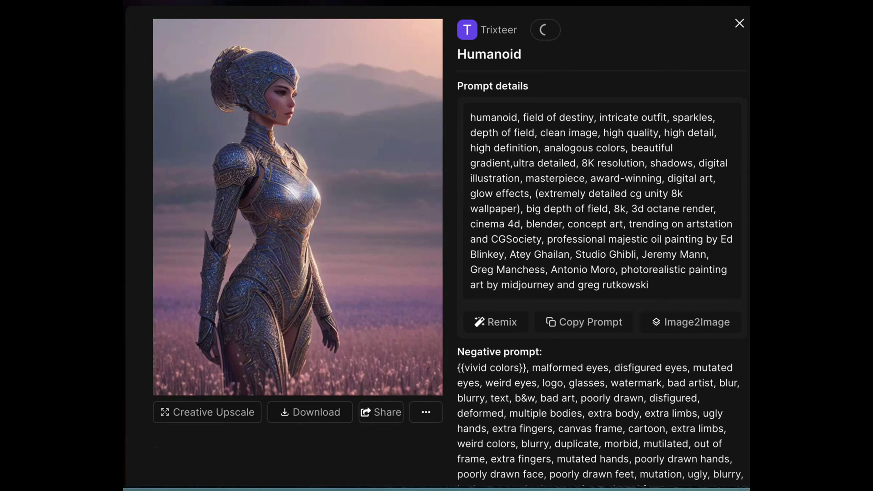
key("Right")
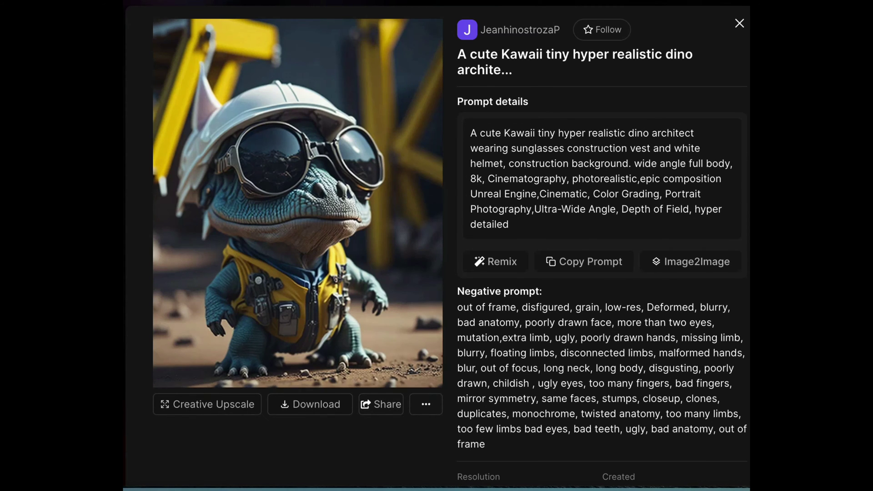
key("Right")
key("Right")
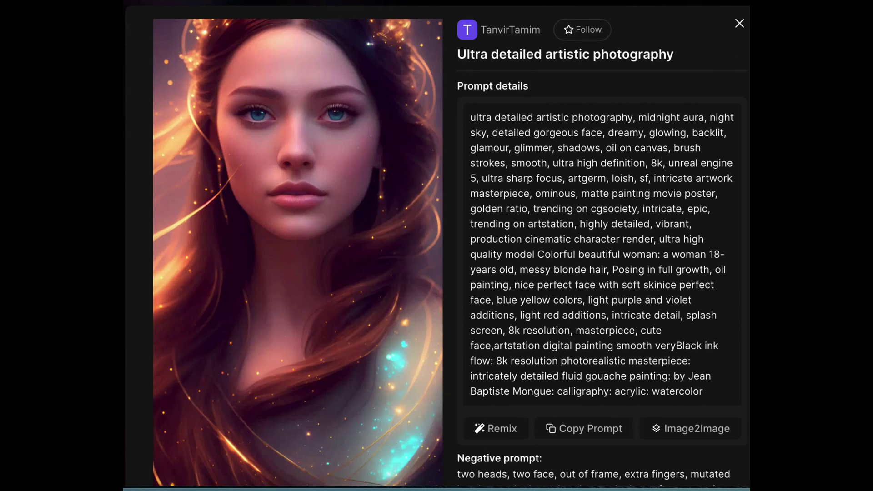
key("Right")
key("Right")
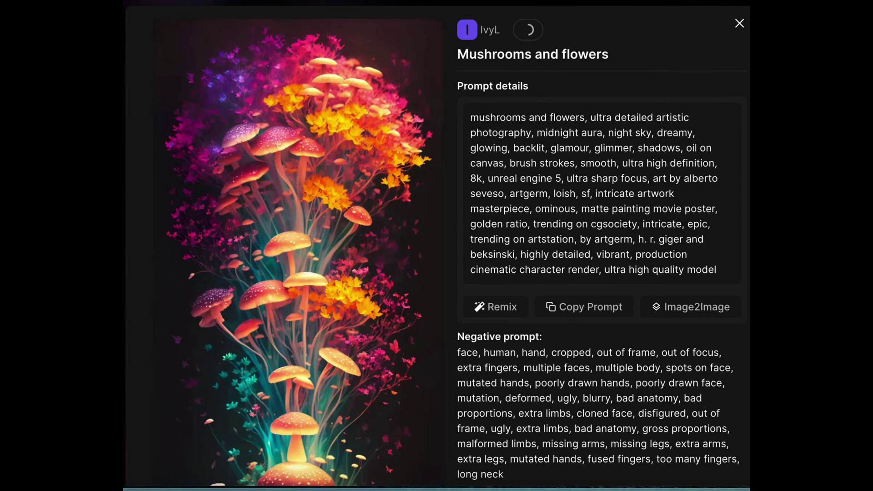
key("Right")
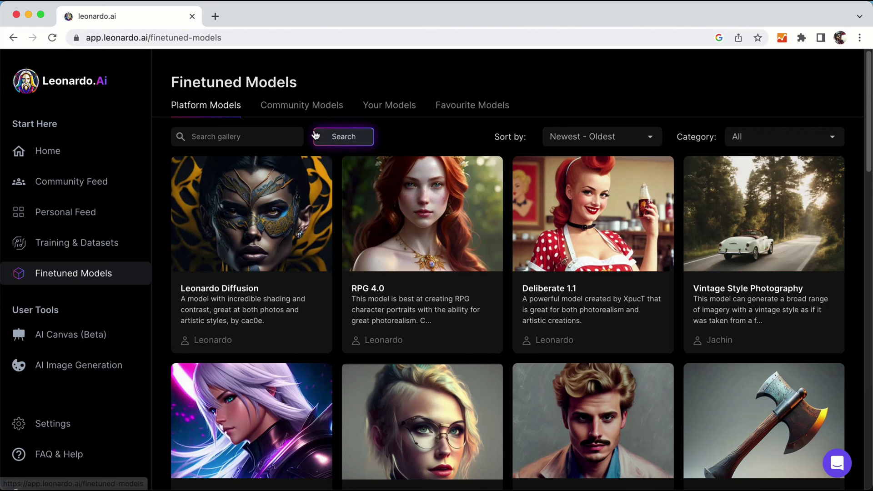
- Open the RPG 4.0 platform model and generate images from its prompt, edited at the end
left_click(304, 108)
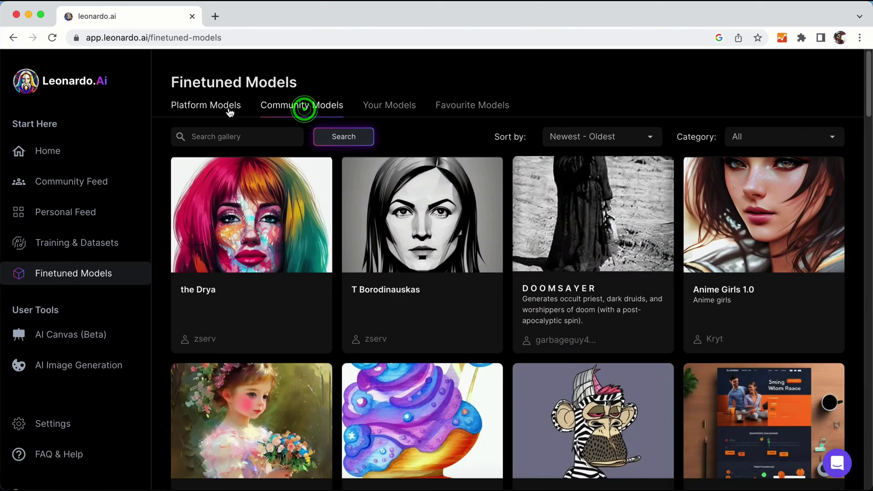
left_click(228, 108)
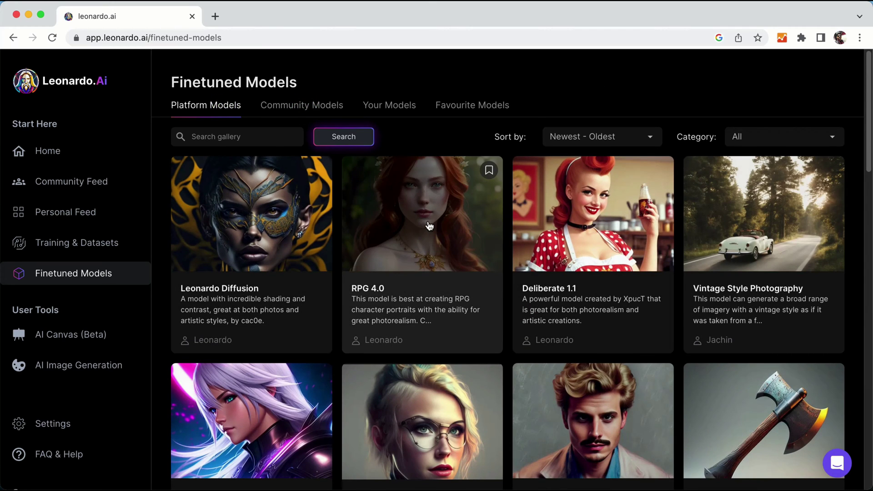
left_click(427, 220)
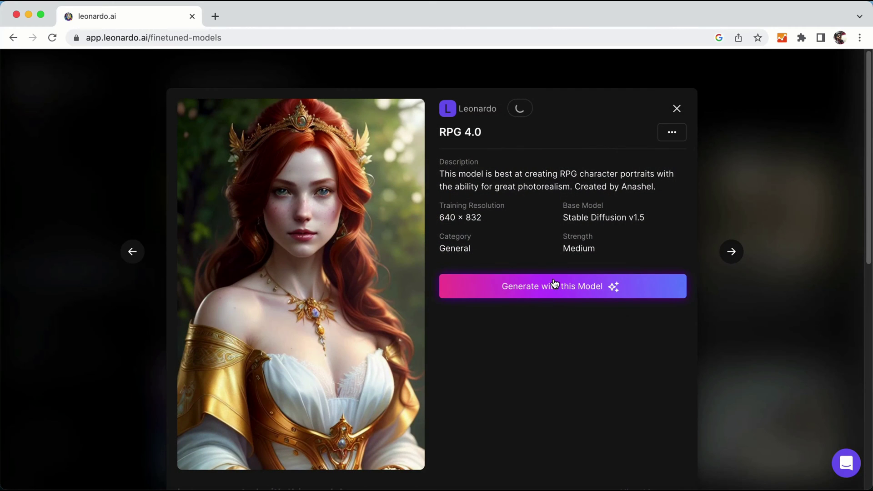
left_click(566, 284)
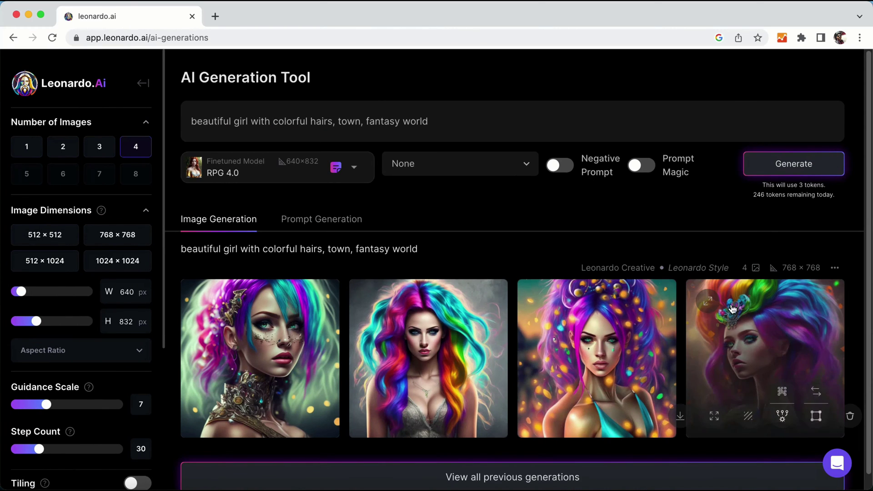
left_click(336, 124)
left_click(487, 121)
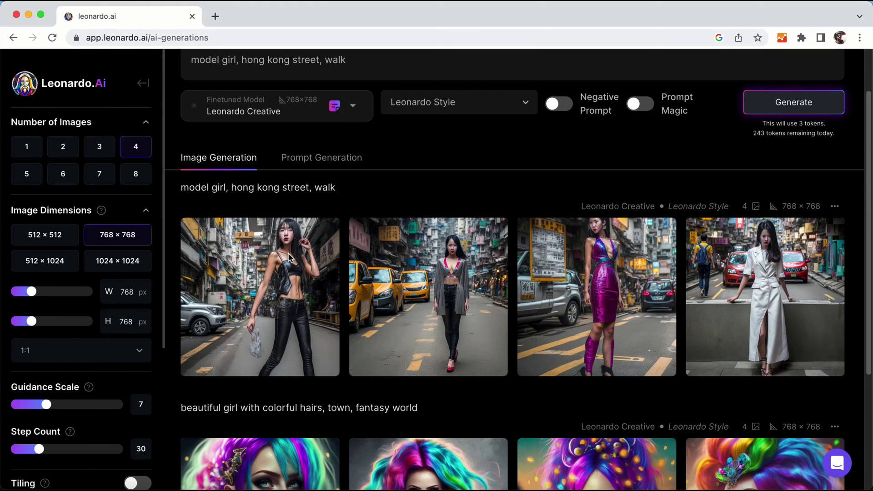
- Browse the Hong Kong street results in the lightbox up to the white dress image
left_click(273, 269)
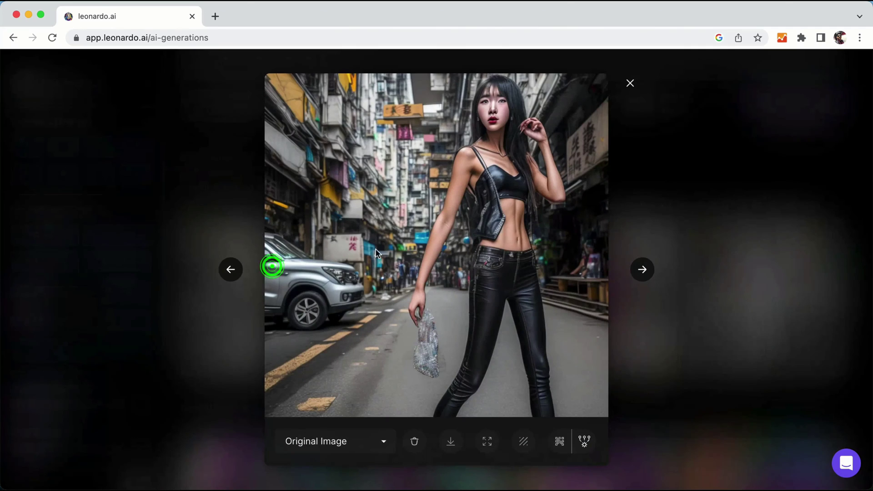
left_click(642, 270)
left_click(642, 269)
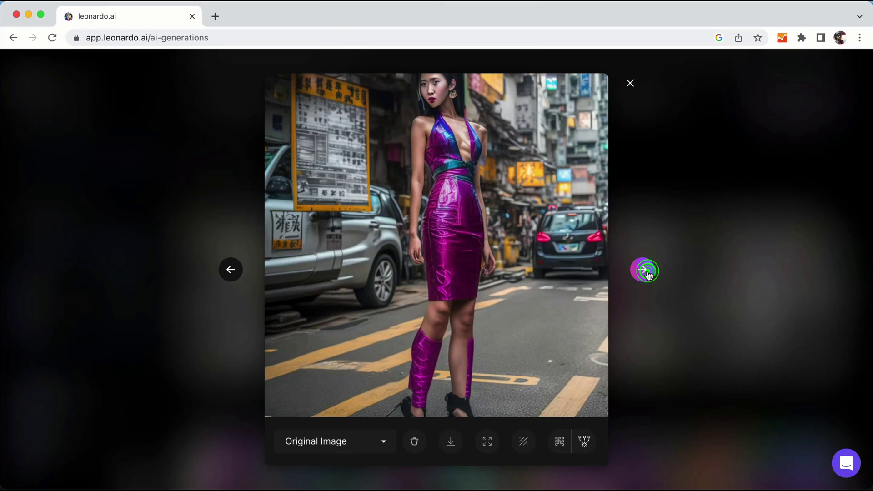
left_click(642, 269)
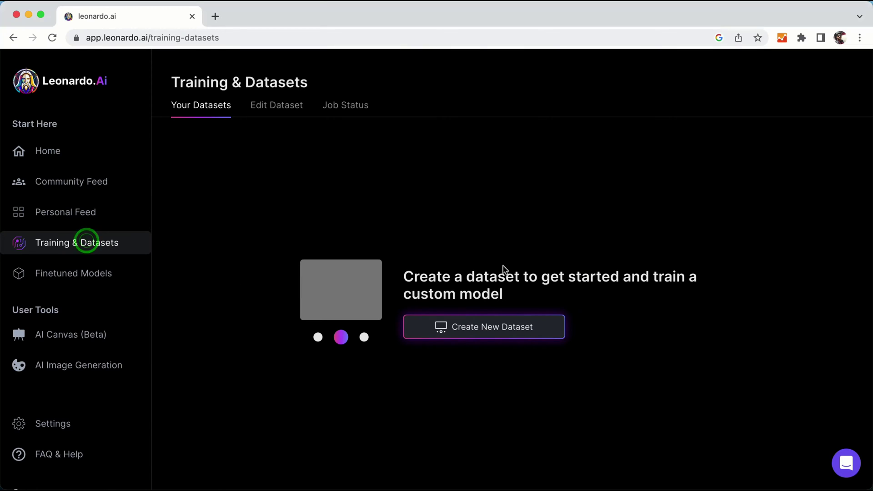
- Create a dataset named 'Grayscale images' and upload one image to it
left_click(517, 328)
left_click(404, 164)
type("Grayscal")
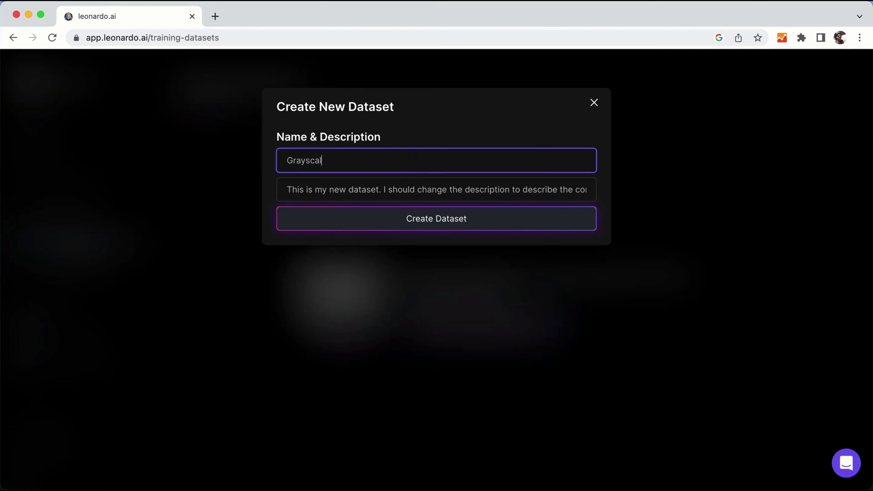
type("e images")
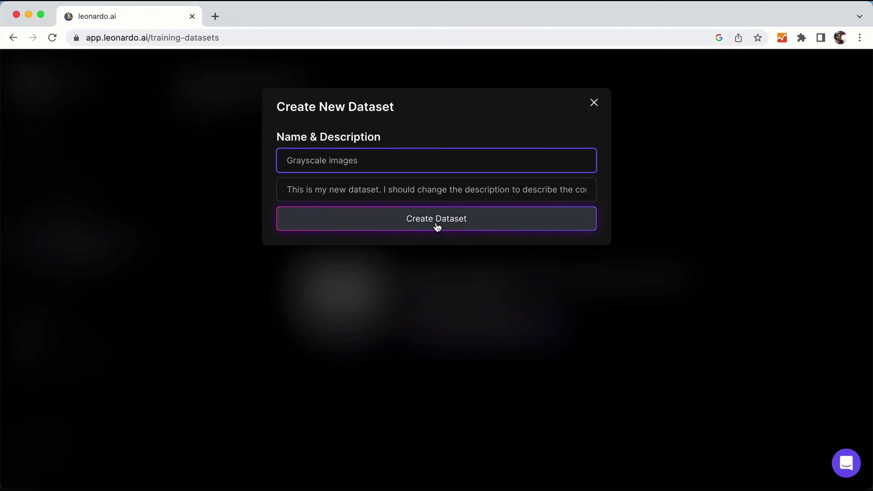
left_click(437, 223)
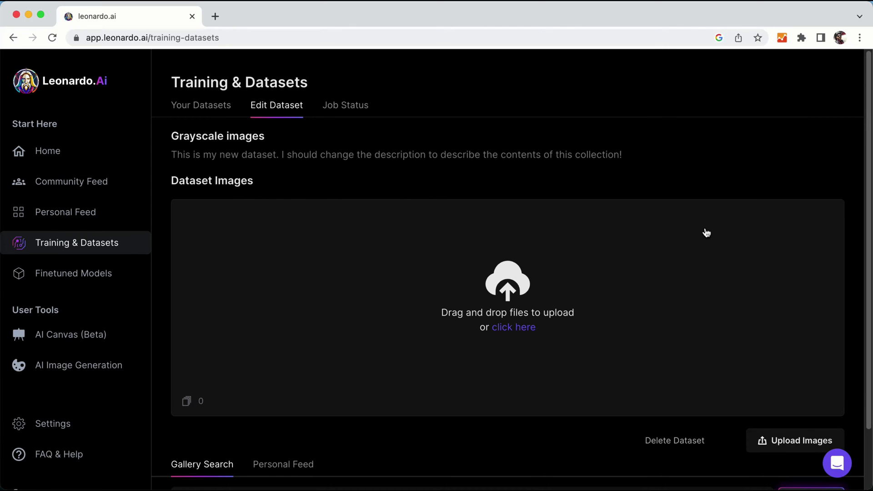
left_click(212, 178)
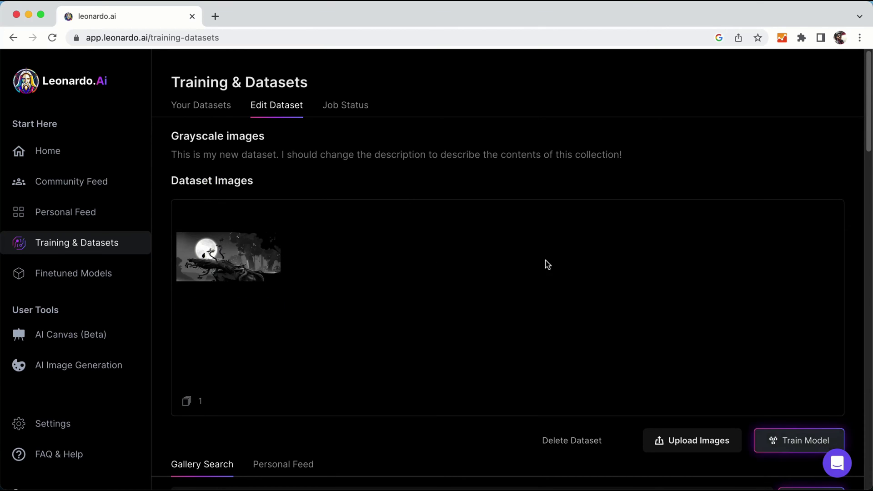
- Train a model named 'grayscale image' with instance prompt 'city arts' from the dataset
left_click(782, 441)
scroll(568, 347, "down", 3)
left_click(550, 451)
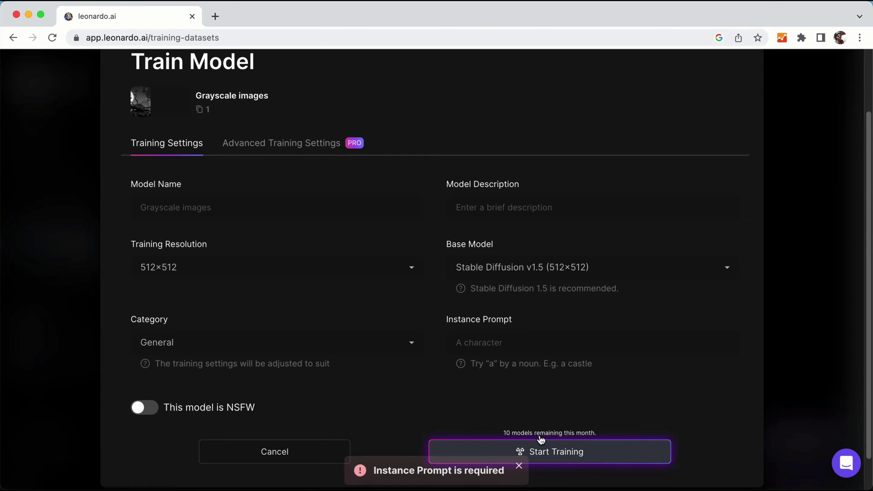
left_click(253, 200)
type("grayscale image")
left_click(485, 211)
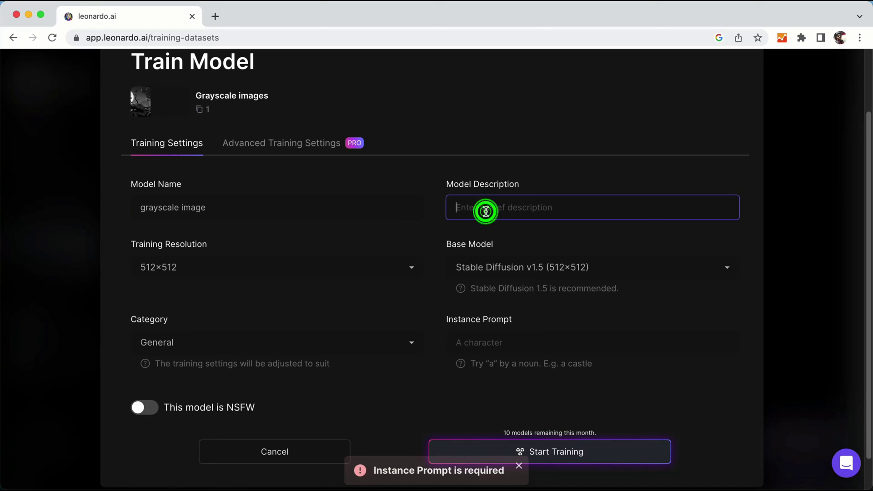
left_click(507, 342)
type("city arts")
key("Return")
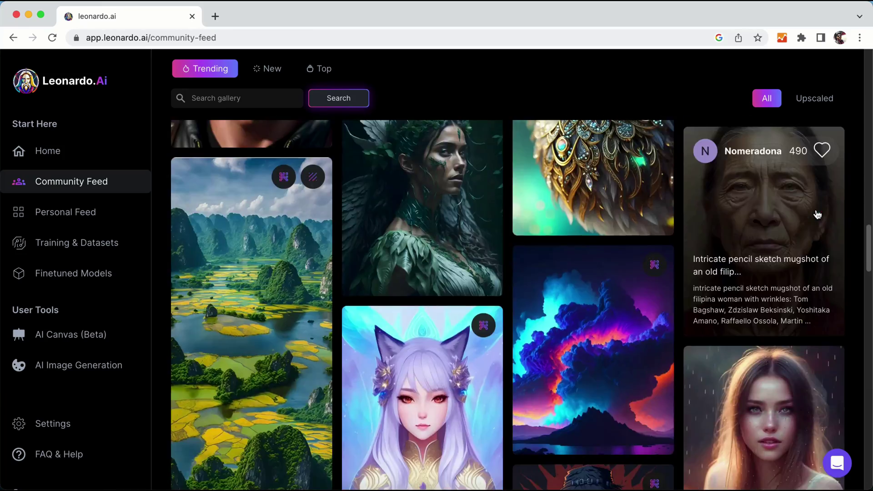
- Switch between New and Trending feeds, then remix the Ultra detailed artistic photography image
scroll(444, 146, "up", 20)
left_click(267, 113)
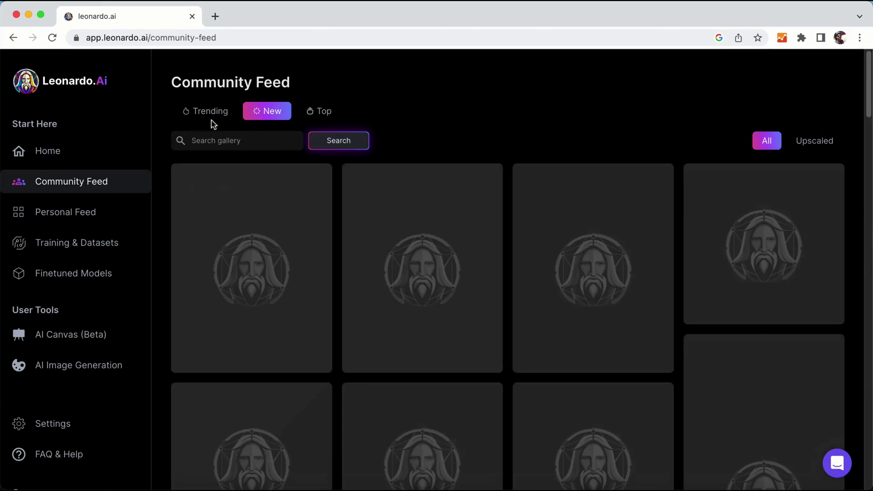
left_click(213, 113)
scroll(650, 292, "down", 3)
scroll(650, 292, "down", 8)
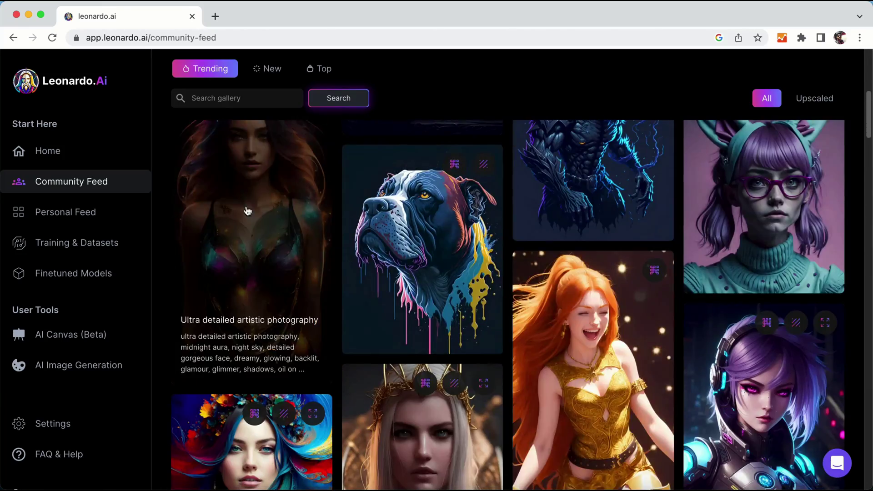
left_click(250, 282)
scroll(606, 245, "down", 5)
scroll(606, 245, "up", 3)
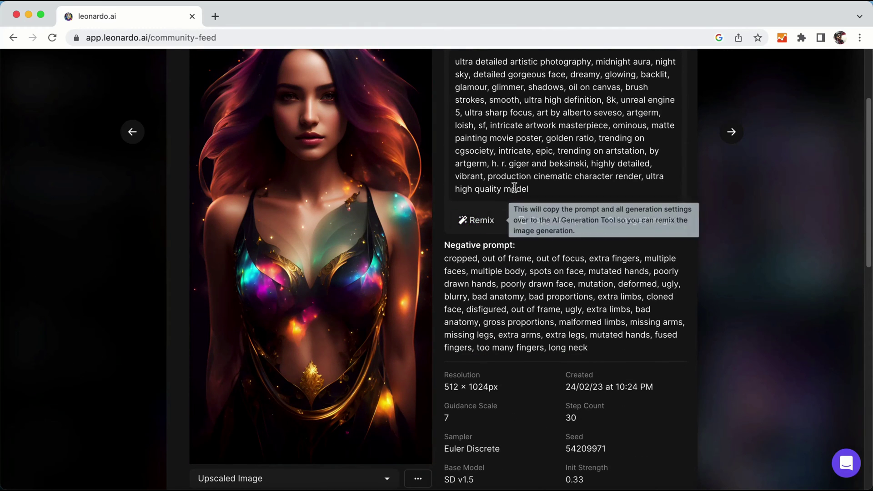
left_click(490, 226)
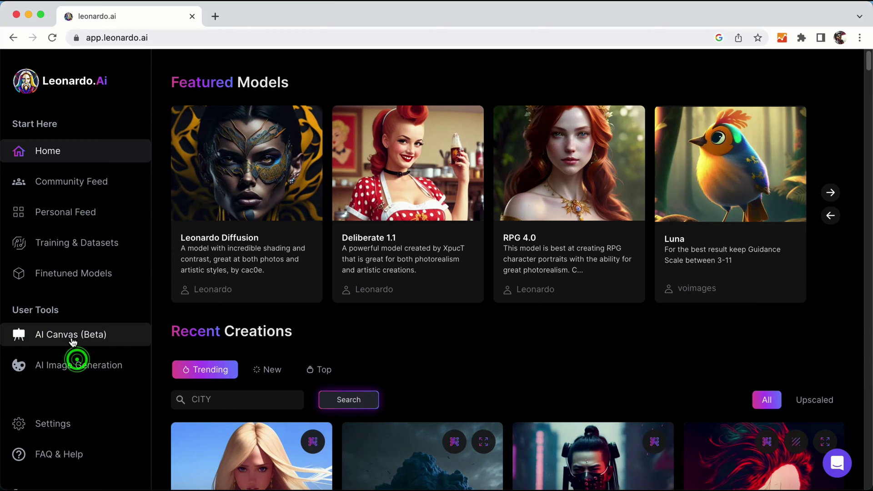
- Paste the aerial overgrown city prompt into the AI Canvas and generate an image
left_click(363, 458)
key("super+v")
left_click(592, 455)
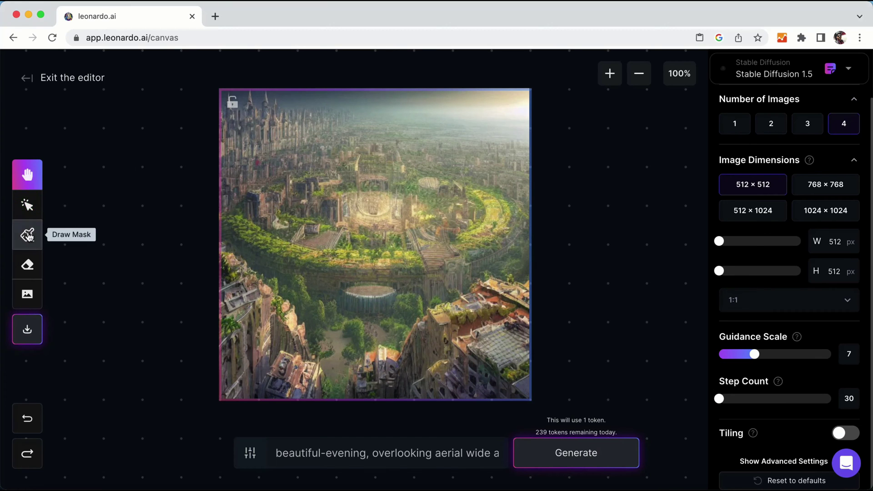
- Paint a mask stroke across the generated city image with Draw Mask
left_click(28, 234)
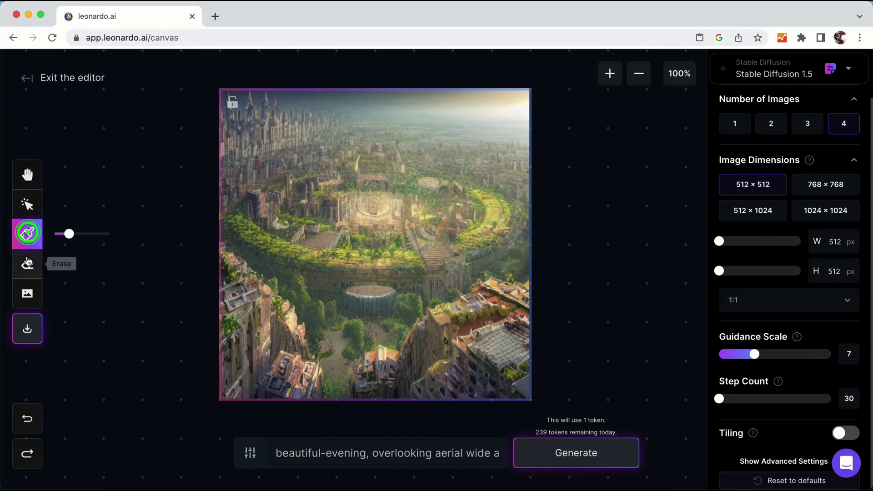
left_click(28, 265)
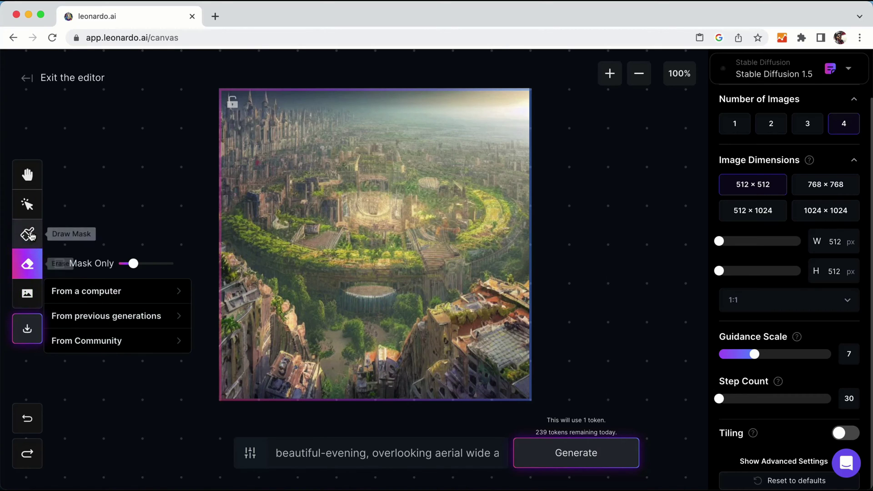
left_click(28, 235)
mouse_move(352, 303)
left_mouse_down()
mouse_move(398, 290)
mouse_move(357, 288)
mouse_move(380, 308)
mouse_move(393, 288)
mouse_move(362, 301)
mouse_move(410, 300)
mouse_move(369, 295)
mouse_move(365, 316)
mouse_move(415, 309)
left_mouse_up()
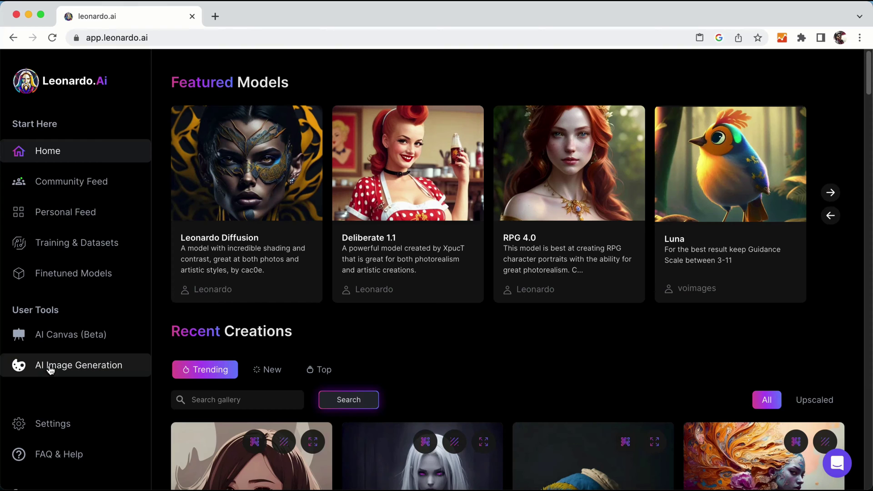
- Ideate four prompts from 'modern city' in the AI Generation Tool's prompt generation panel
left_click(48, 364)
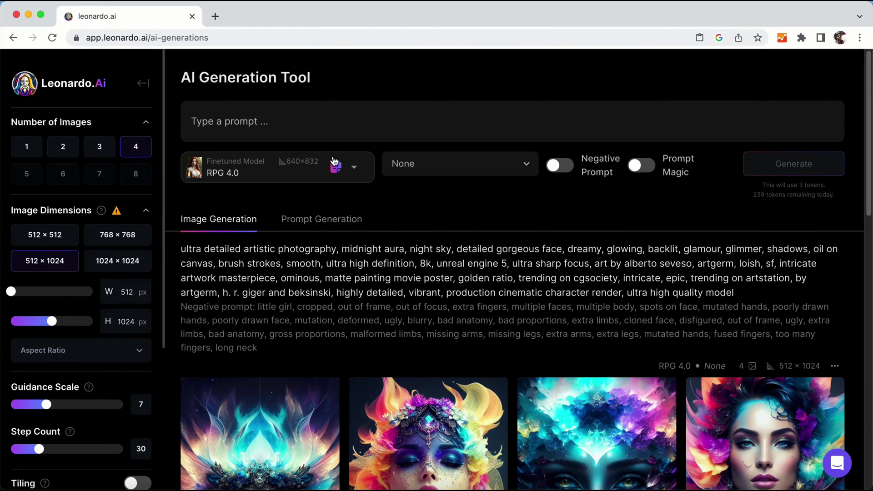
left_click(325, 219)
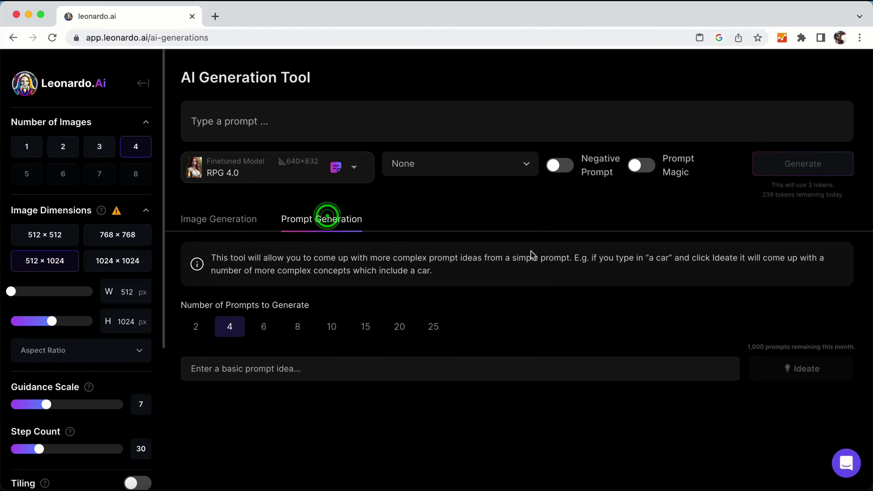
left_click(323, 368)
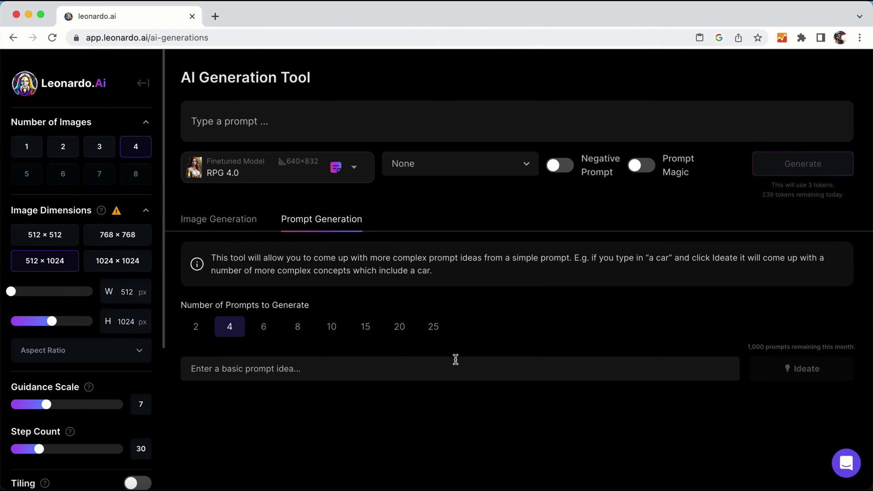
type("modern city")
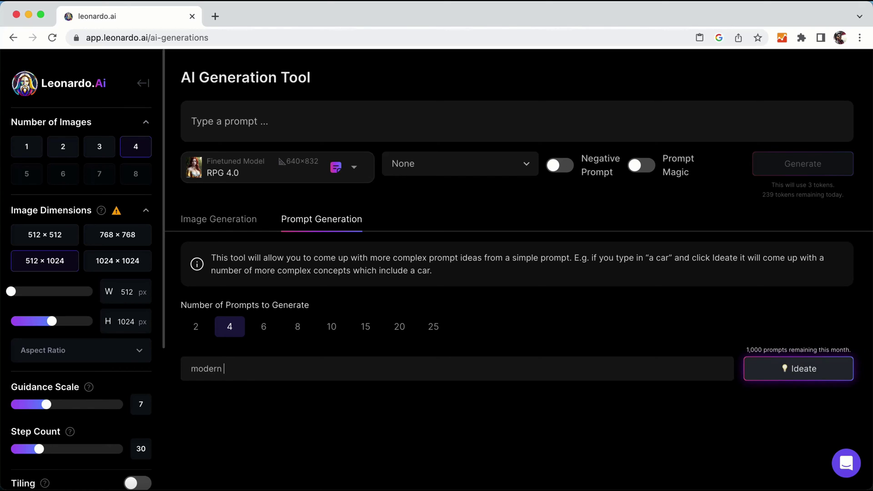
left_click(801, 373)
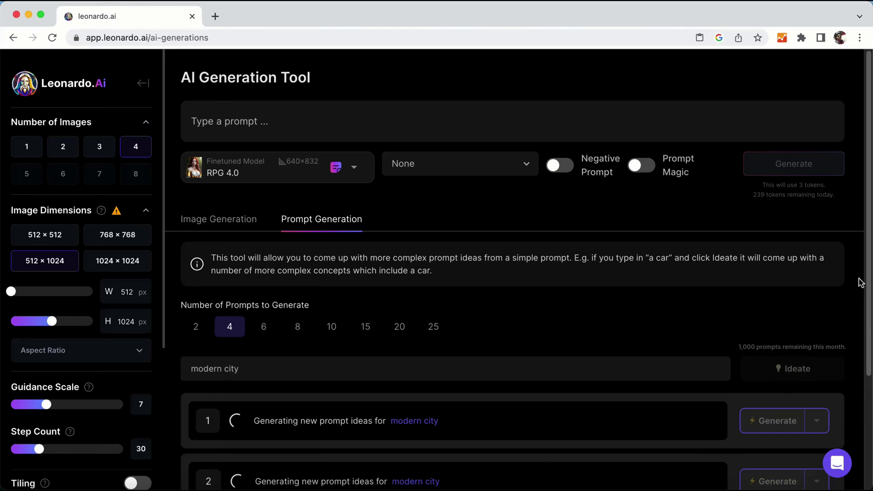
- Review the generated prompt ideas, selecting the first idea and the word 'illuminated'
scroll(857, 280, "down", 2)
scroll(855, 278, "down", 3)
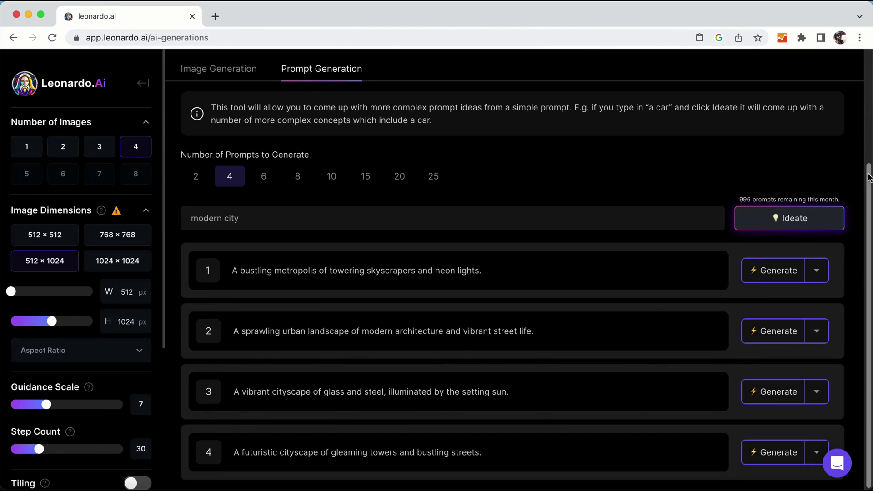
triple_click(237, 269)
left_click(400, 333)
double_click(408, 391)
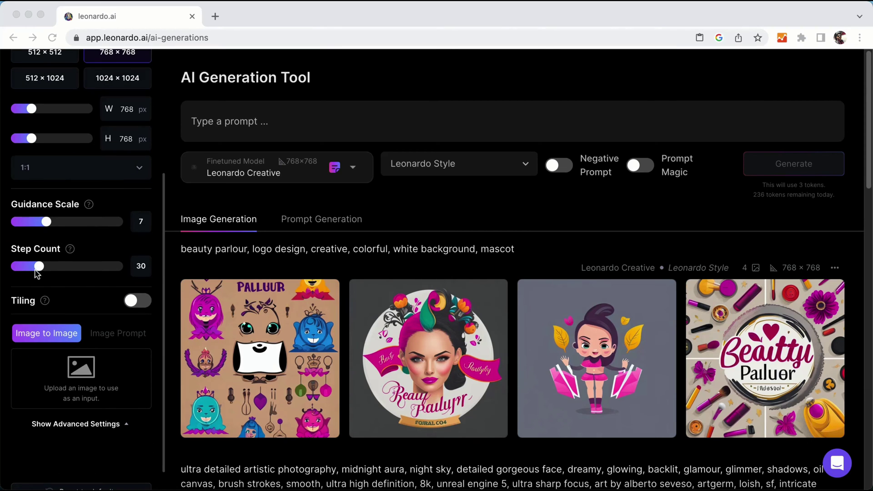
scroll(163, 268, "up", 5)
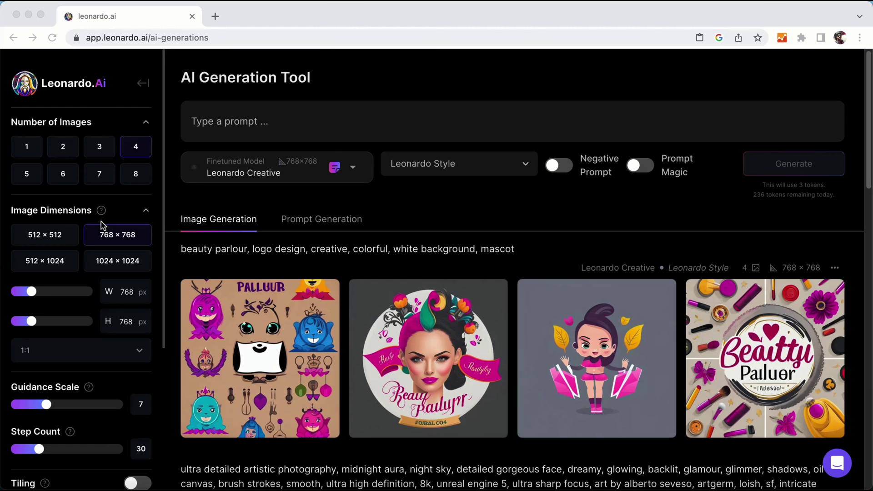
scroll(100, 240, "down", 5)
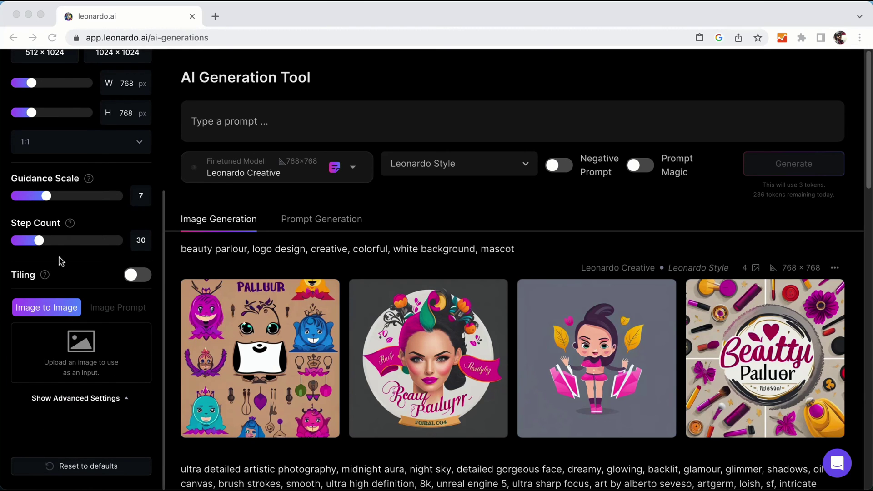
scroll(60, 260, "up", 5)
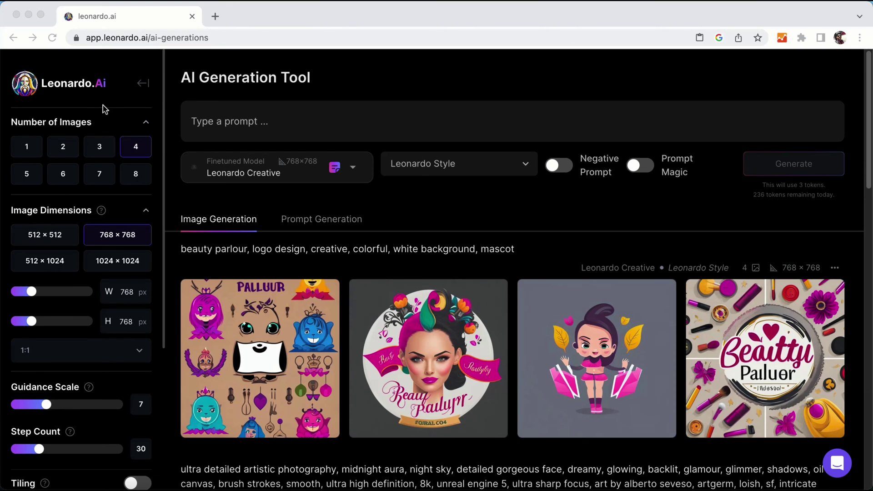
left_click(165, 93)
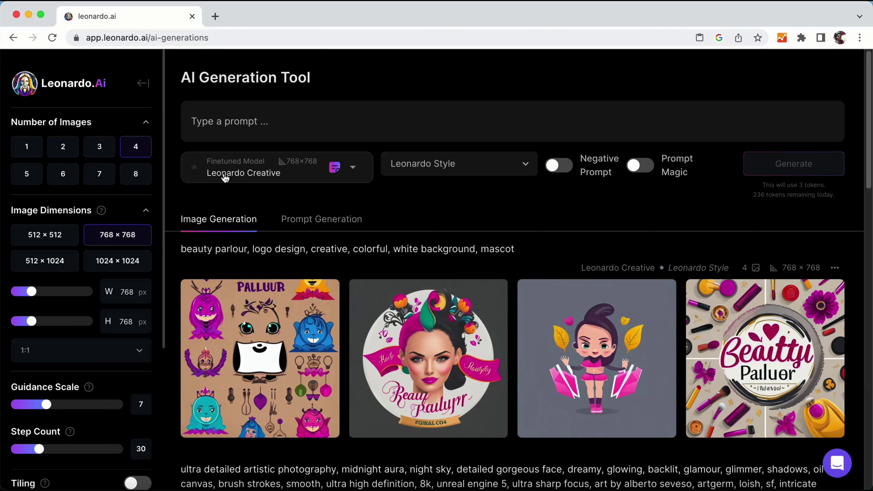
left_click(324, 121)
left_click(353, 168)
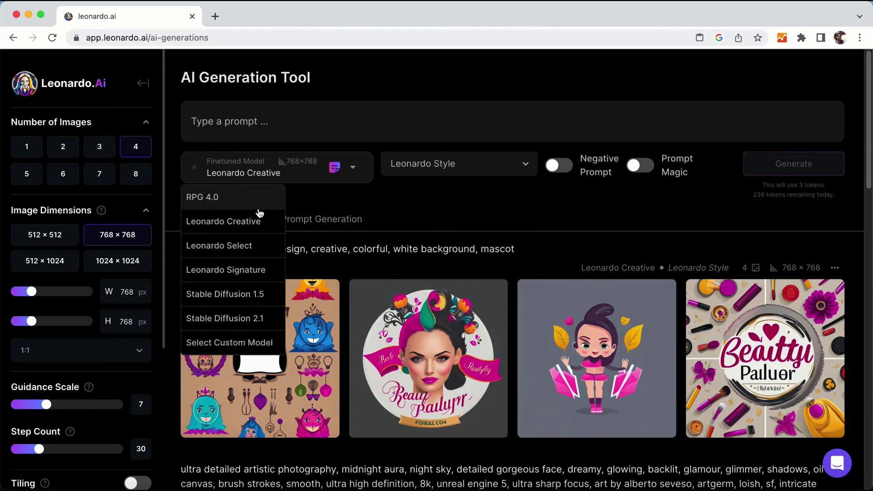
left_click(401, 202)
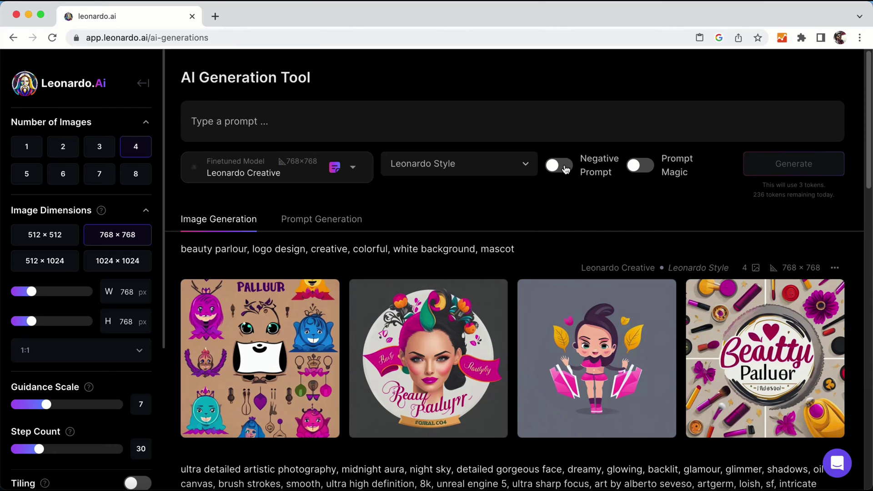
mouse_move(689, 181)
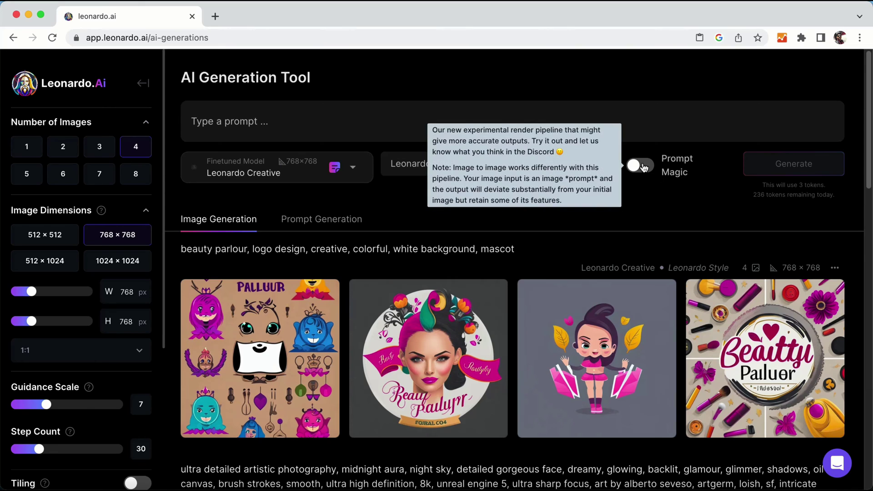
left_click(673, 194)
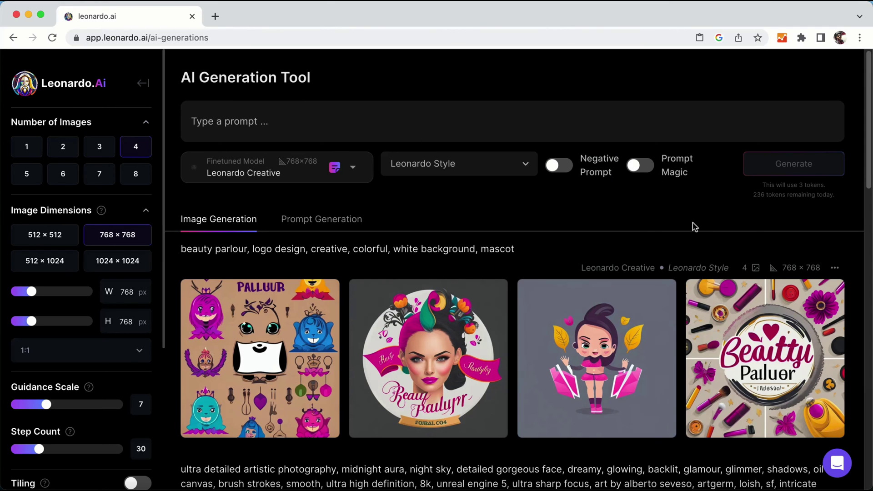
- Paste the fox-wrapped-around-earth logo prompt and edit it in the prompt field
left_click(309, 119)
type("flat vector logo of circle, gradient, fox wrapped around earth, simple minimal")
left_click(624, 130)
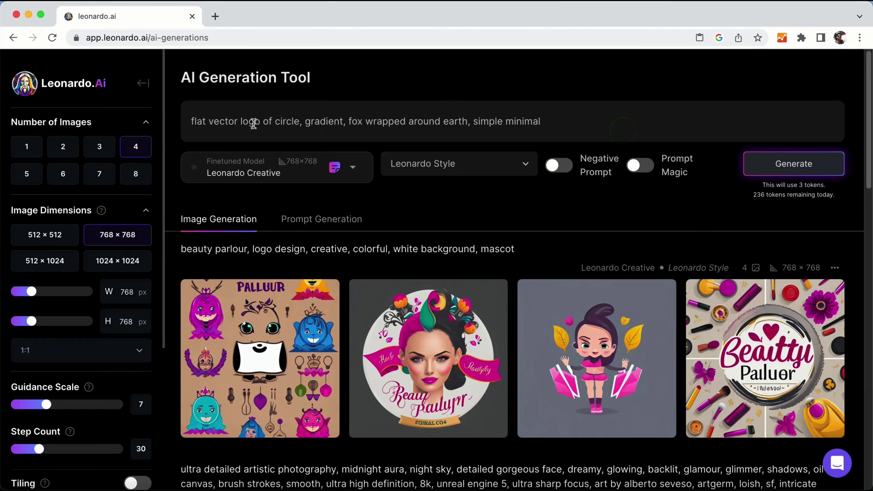
left_click(221, 122)
left_click(275, 120)
left_click(367, 122)
left_click(408, 119)
left_click(453, 121)
left_click(540, 121)
left_click(571, 121)
left_click(446, 192)
- Generate three 1024×1024 fox logo images with Leonardo Creative
left_click(106, 153)
left_click(56, 236)
left_click(115, 264)
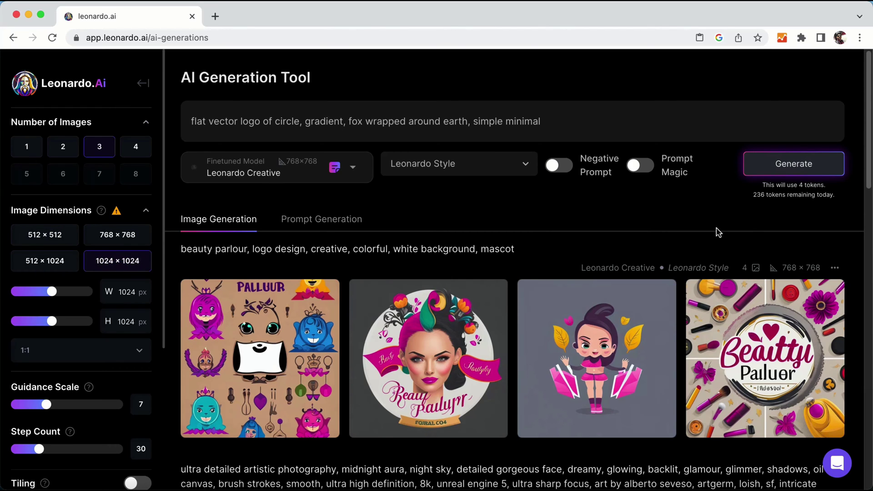
left_click(797, 172)
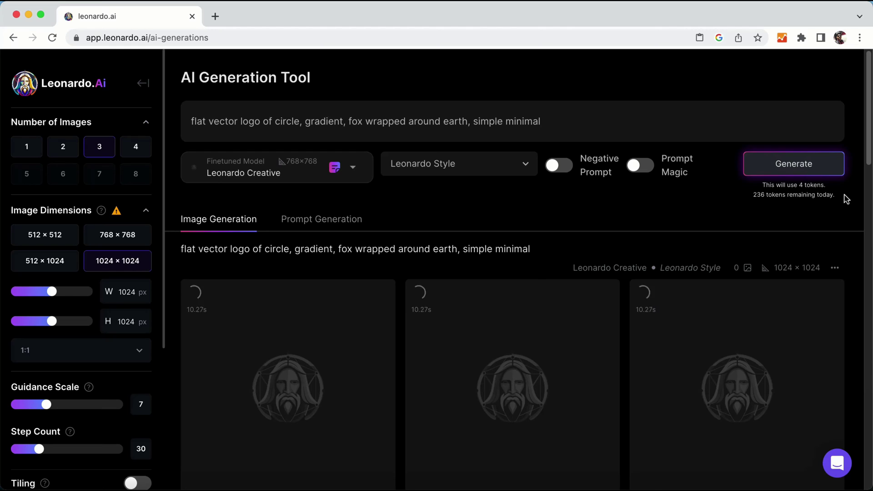
- View the first fox logo at full size, then close the preview
mouse_move(842, 201)
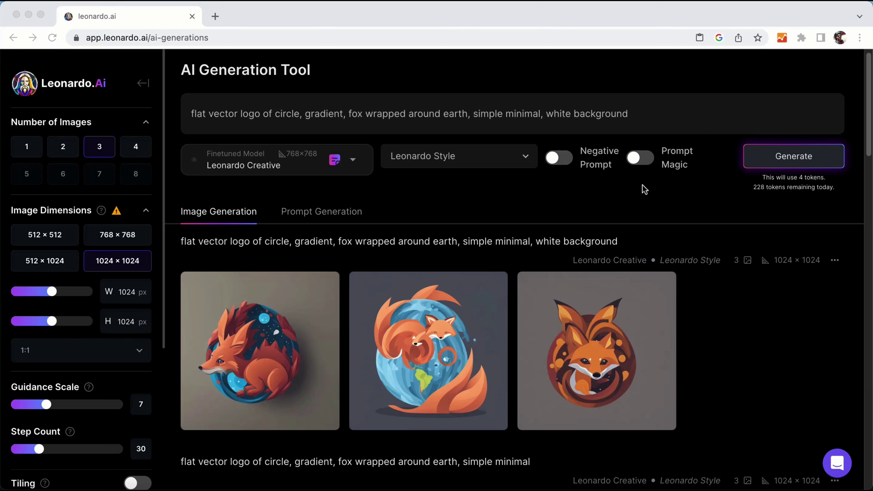
left_click(737, 337)
left_click(275, 342)
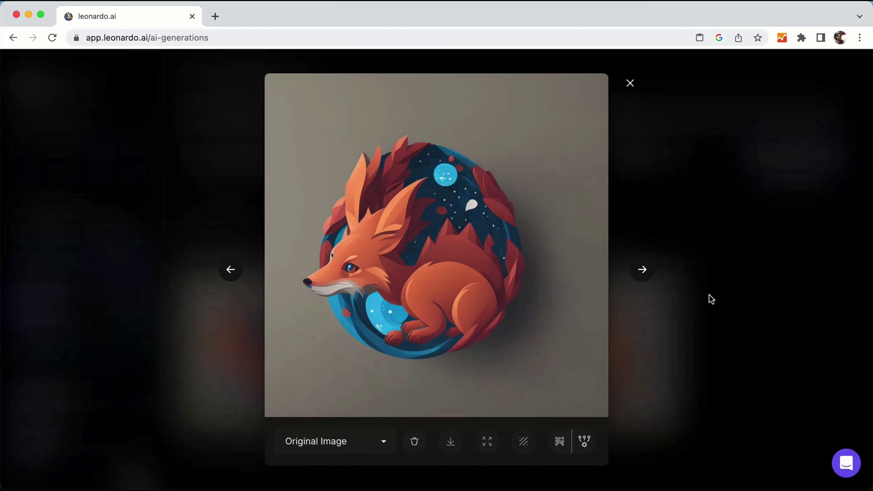
left_click(630, 83)
left_click(278, 108)
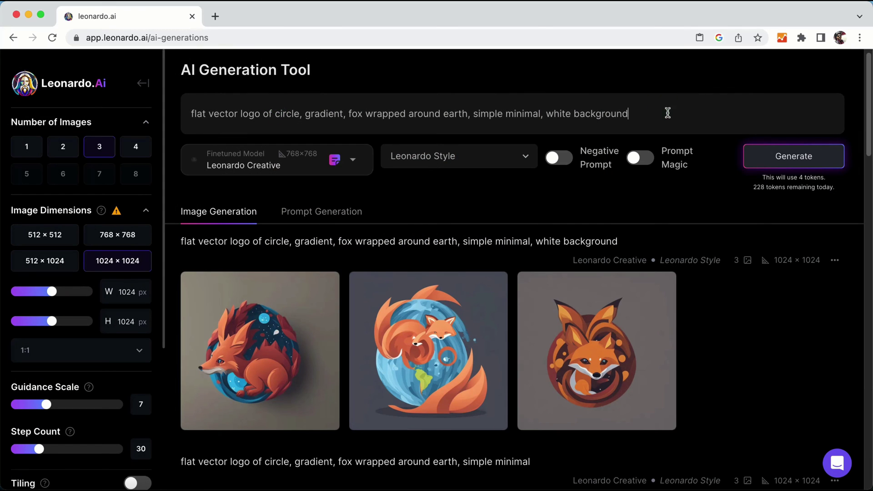
- Replace the trailing 2d term with '3d quality, red color, blue color' and generate three images
left_click(668, 113)
type(", 2d")
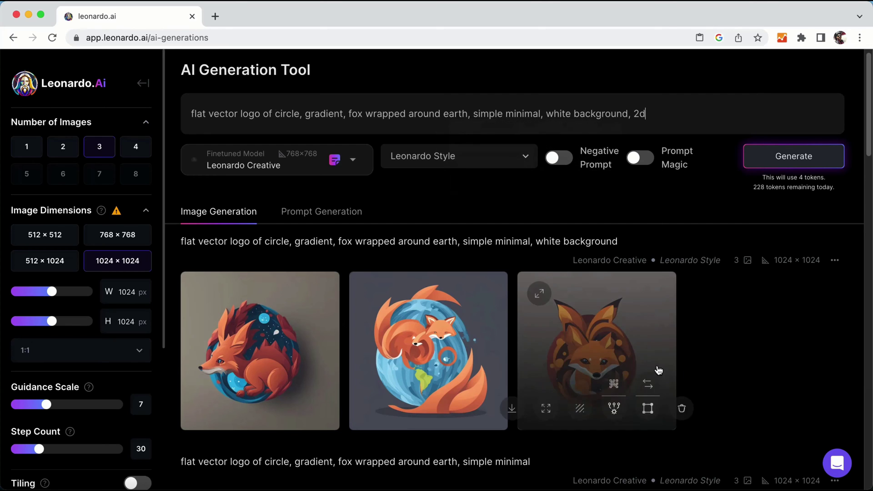
left_click(682, 115)
key("Left")
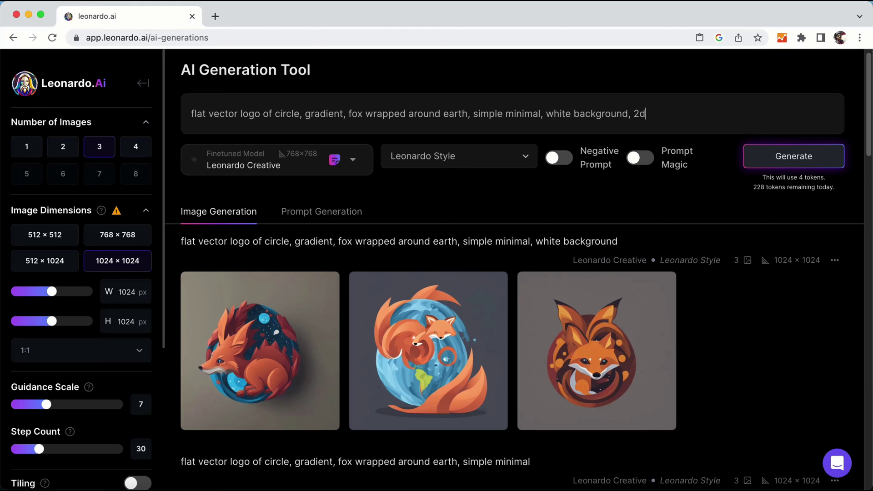
key("shift+Left")
key("shift+Left")
type("3d quality, red color, blue color")
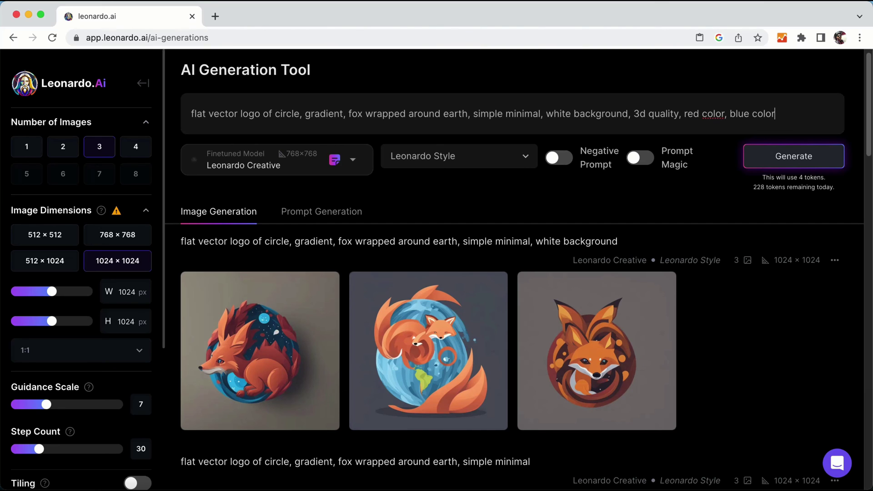
left_click(785, 157)
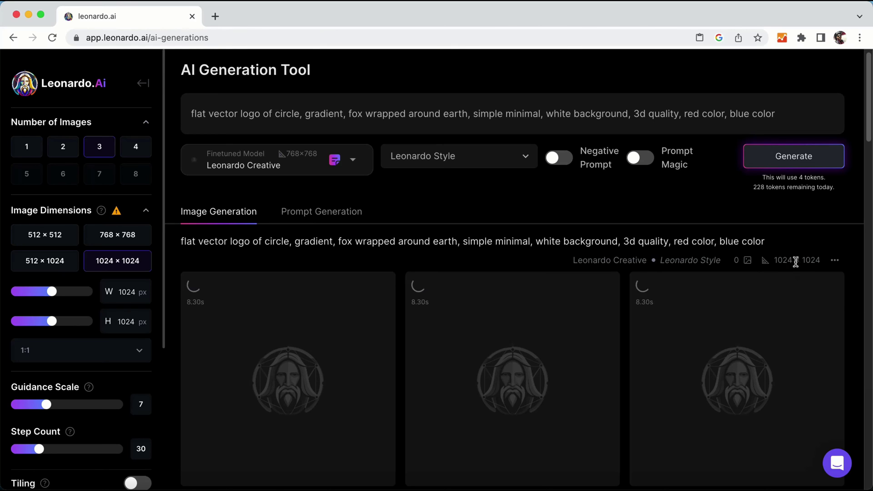
- Scroll the feed to check the finished red-and-blue 3D fox logos, then back to the top
scroll(831, 296, "down", 1)
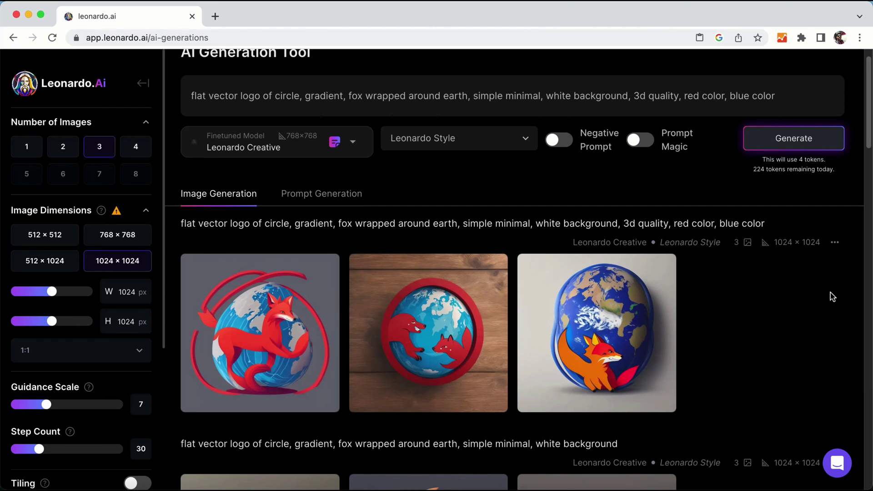
scroll(832, 297, "down", 7)
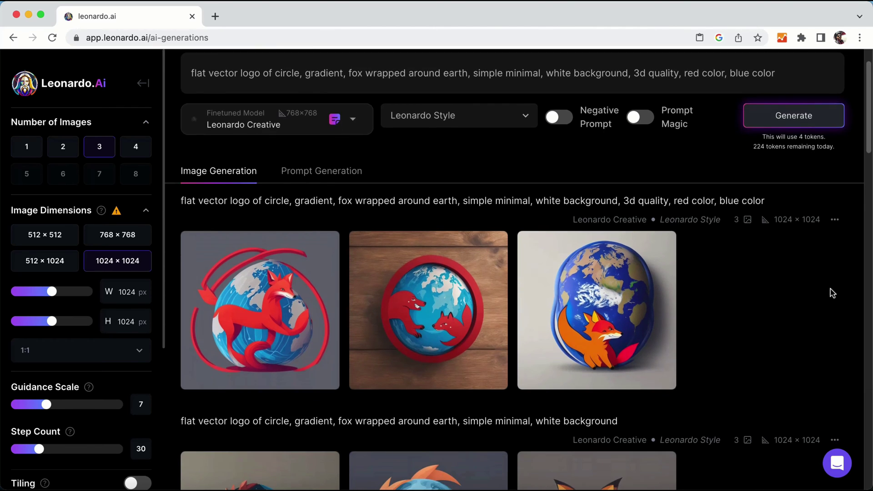
scroll(832, 293, "up", 3)
scroll(832, 293, "up", 3)
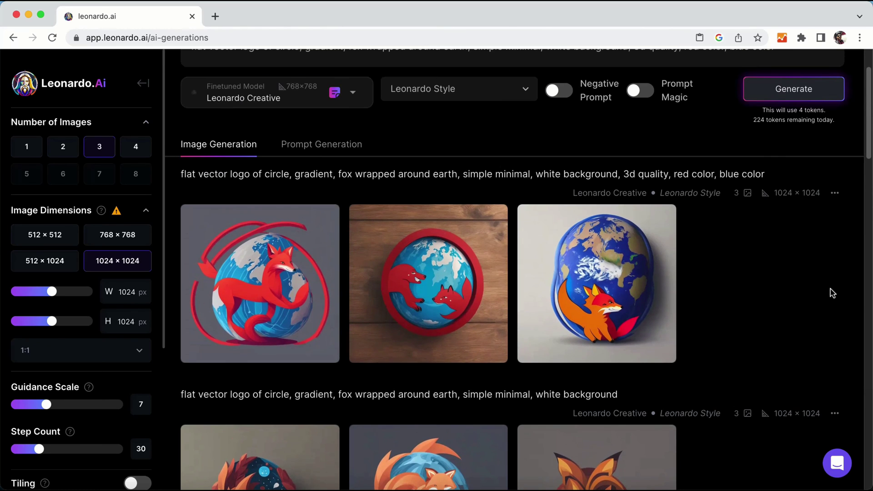
scroll(832, 293, "up", 2)
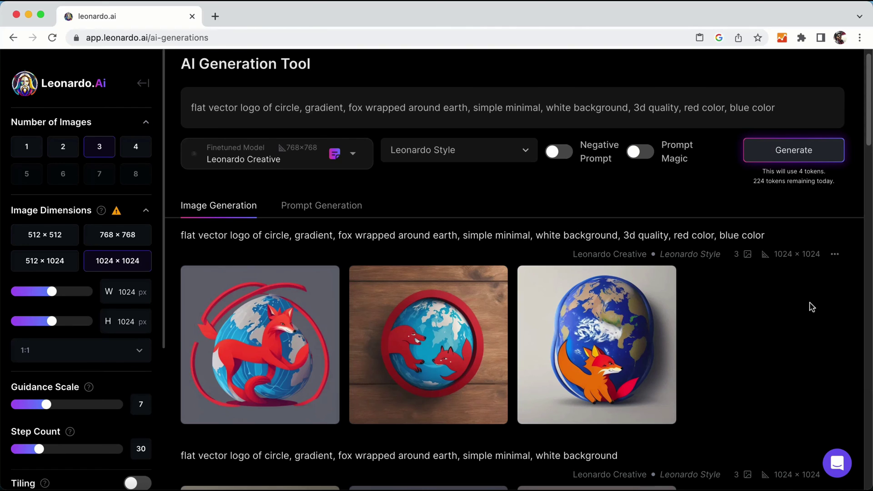
scroll(811, 306, "up", 1)
- Clear the fox logo prompt and type the jungle city, future, aliens, green forest, robots background prompt
double_click(436, 118)
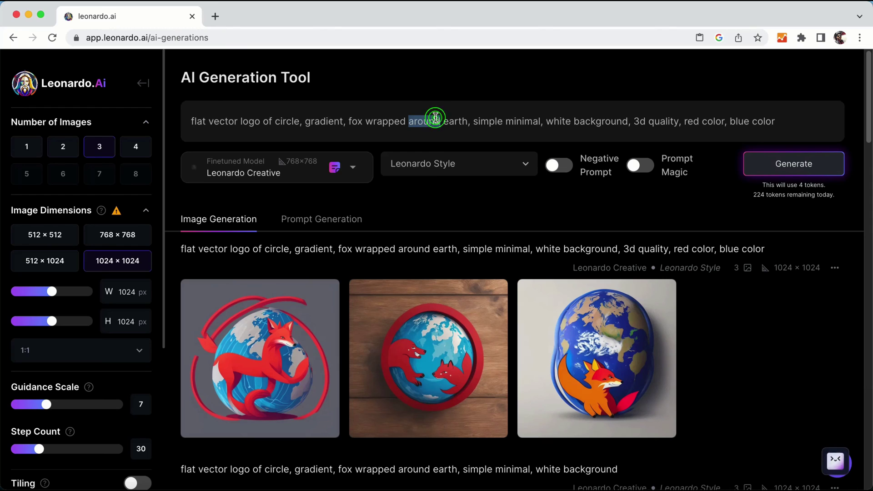
triple_click(435, 118)
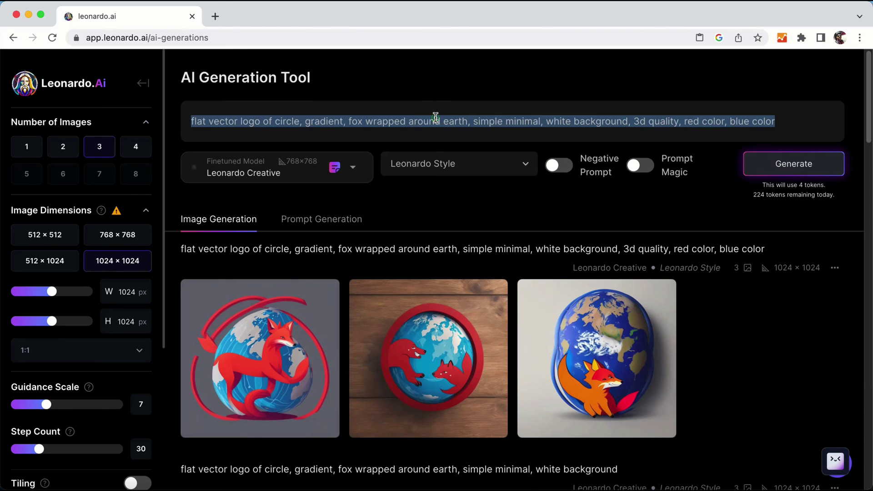
key("BackSpace")
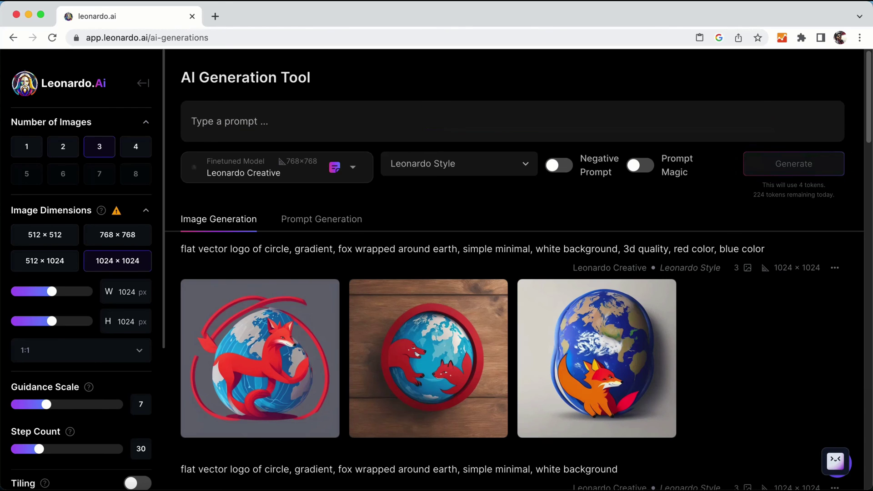
type("city")
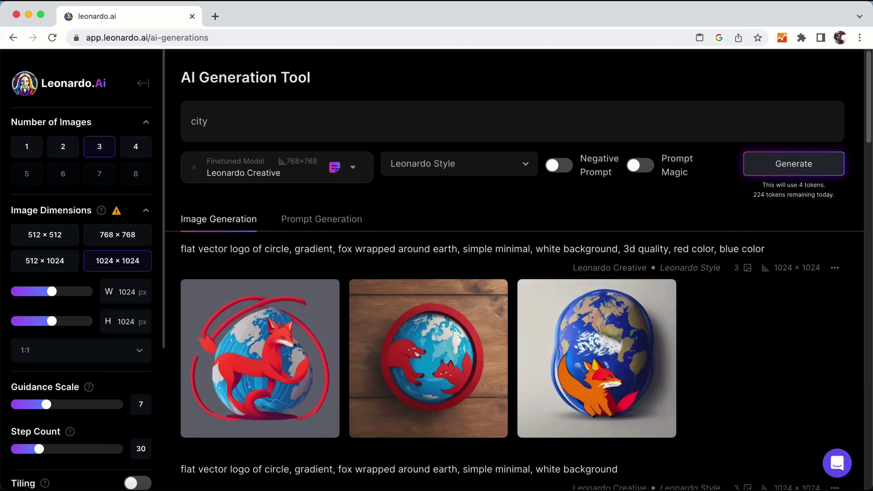
key("BackSpace")
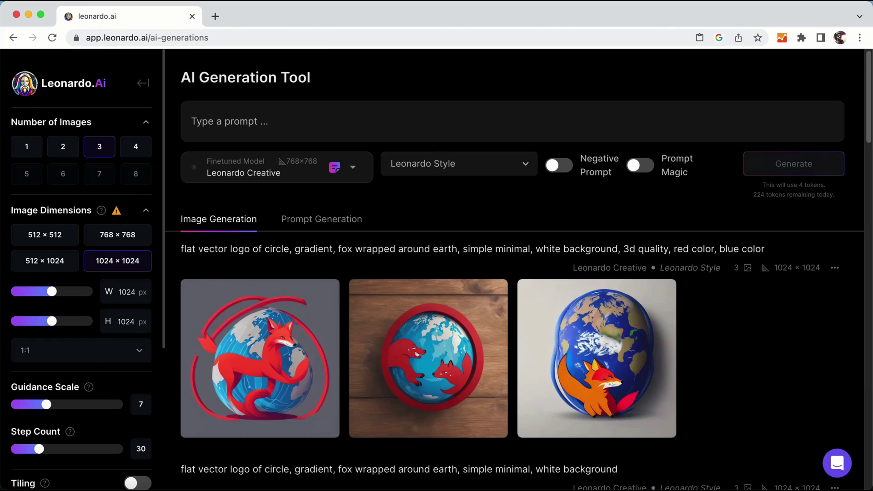
type("jungle")
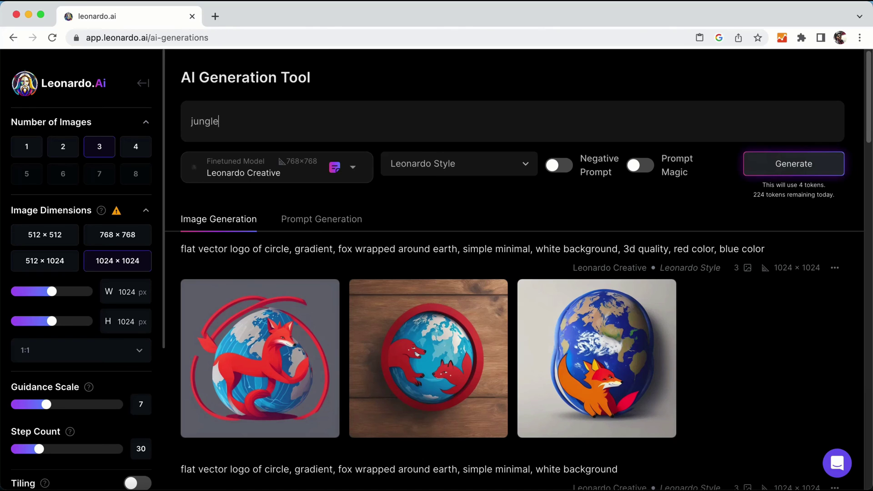
type(" city, future, aliens, backg")
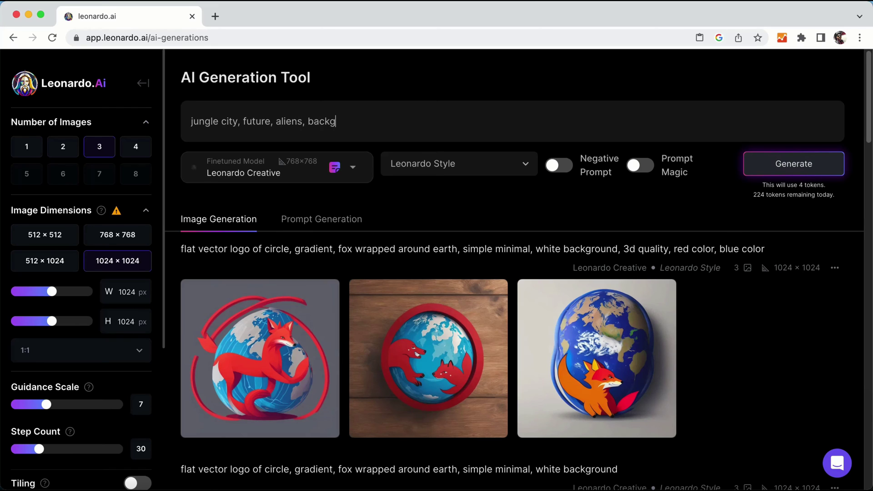
type("d")
type("und image")
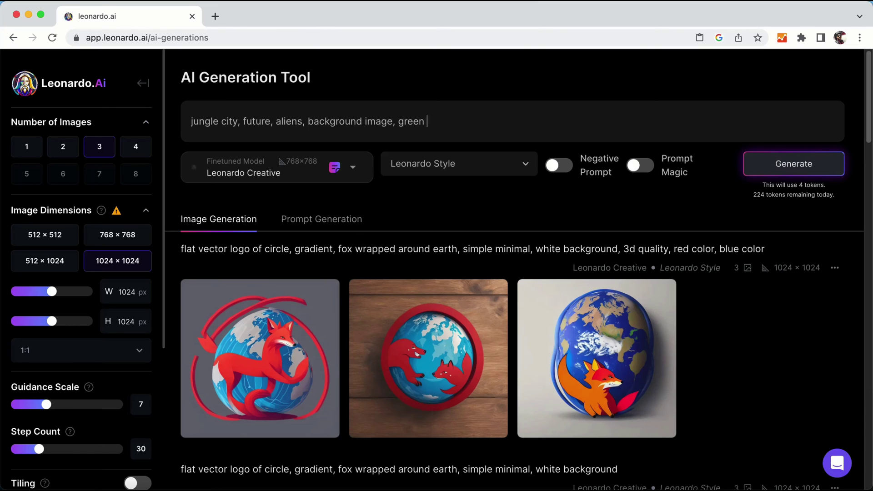
type("jun")
type("forest,")
type("robots")
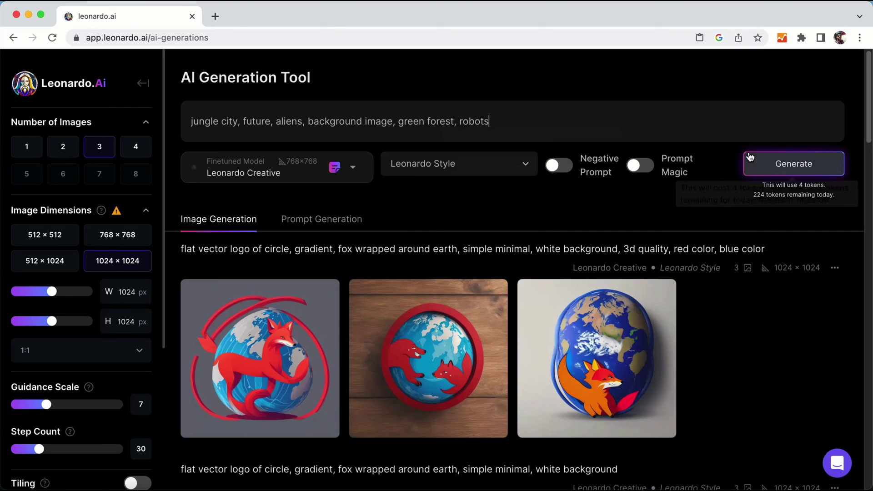
- Generate three 1024×1024 Leonardo Creative jungle-city robot images and scroll back once loaded
left_click(786, 165)
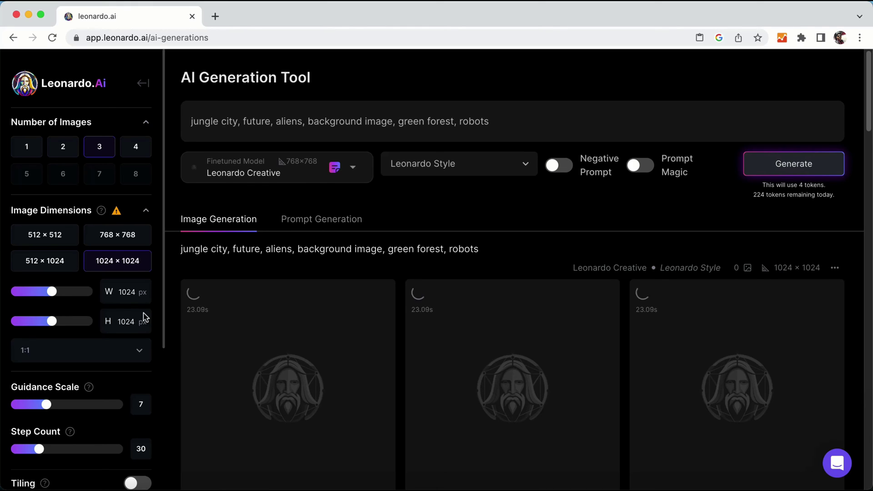
scroll(156, 292, "down", 5)
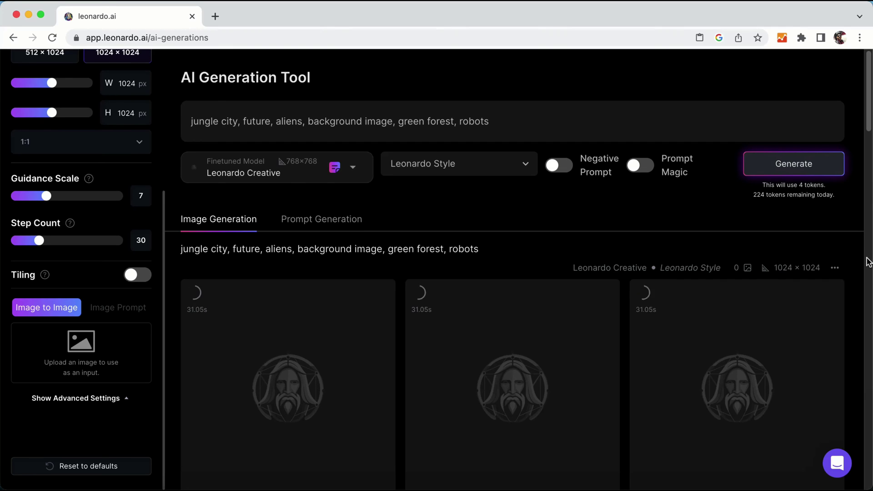
scroll(868, 262, "down", 3)
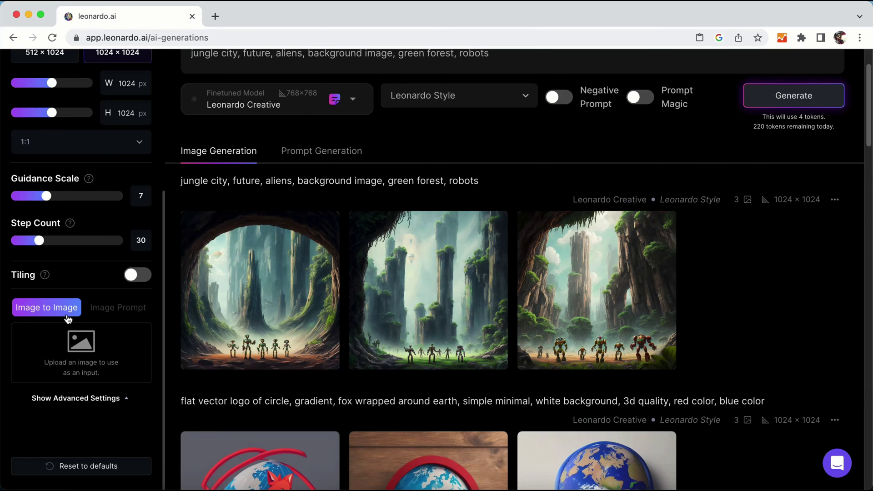
scroll(67, 318, "up", 1)
scroll(869, 367, "up", 2)
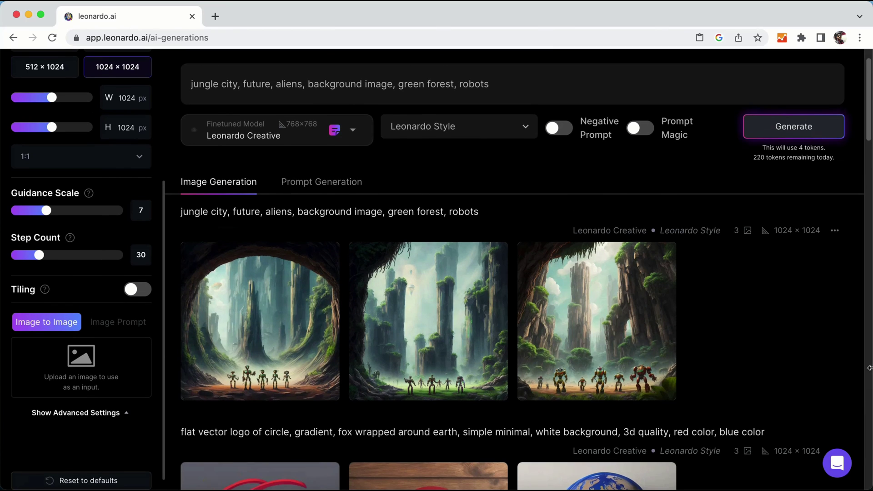
scroll(869, 368, "up", 2)
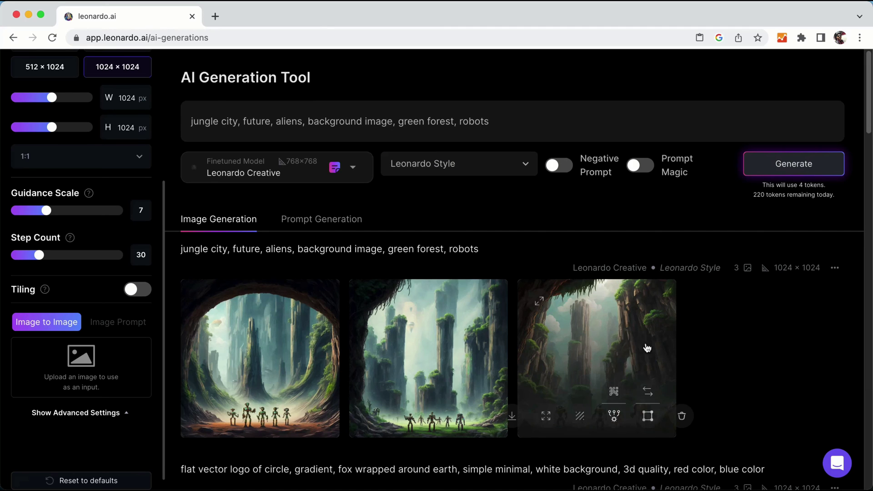
left_click(623, 336)
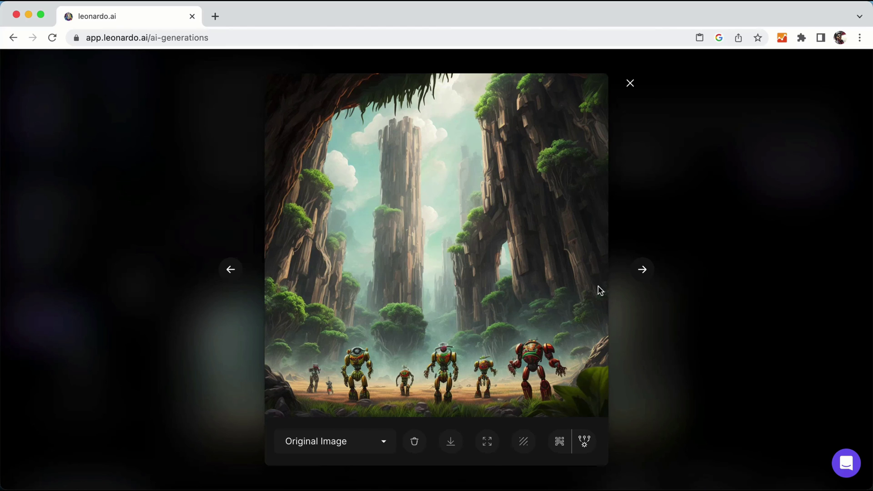
left_click(373, 447)
left_click(632, 83)
left_click(631, 85)
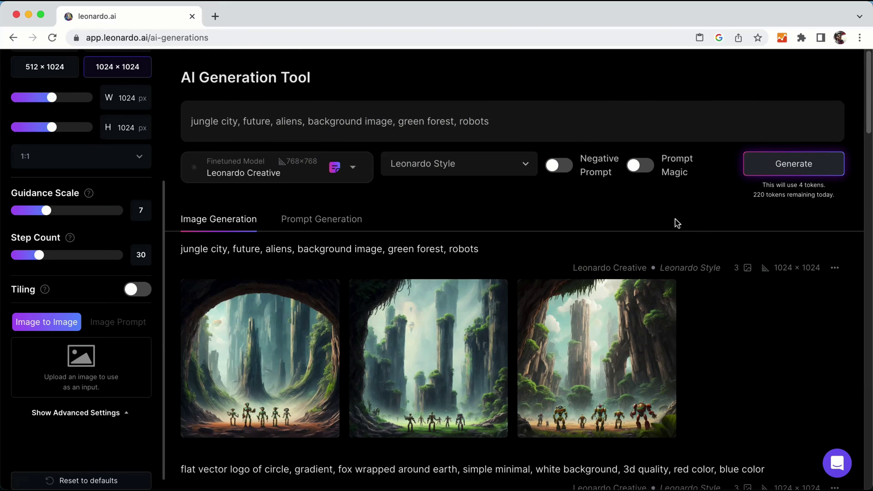
- Enable Prompt Magic, switch to Stable Diffusion 1.5 at 512×512, and generate the jungle-city prompt
left_click(640, 175)
left_click(669, 208)
left_click(303, 179)
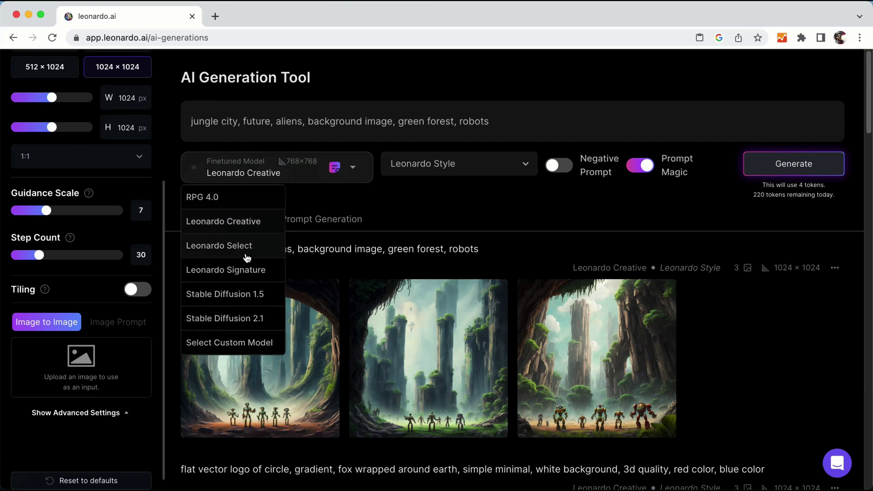
left_click(235, 298)
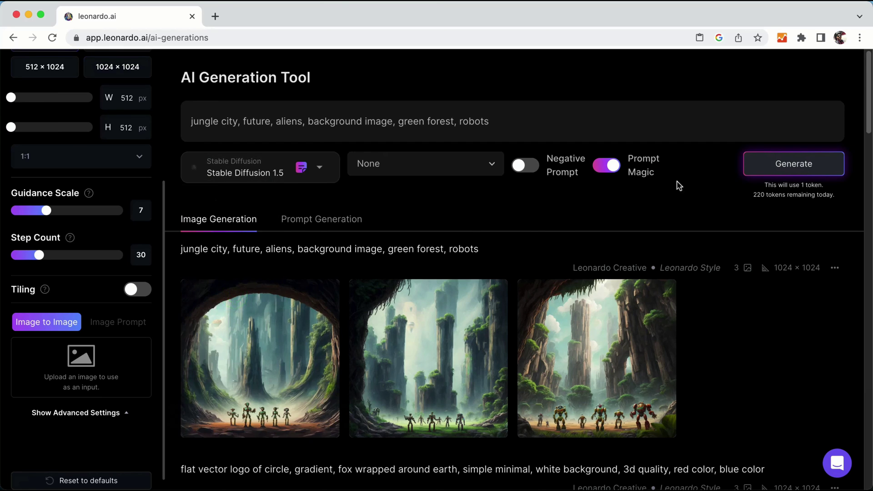
left_click(793, 165)
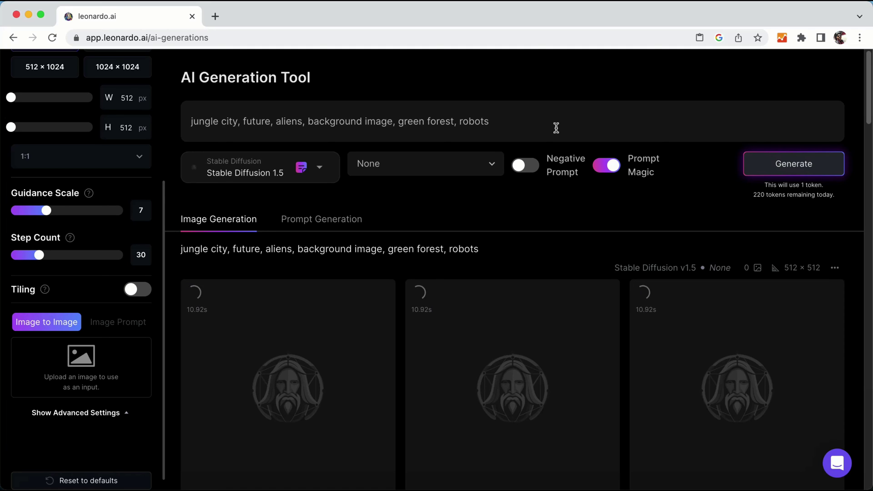
- Wait for the three Stable Diffusion 1.5 jungle-city images to finish loading
scroll(705, 253, "down", 7)
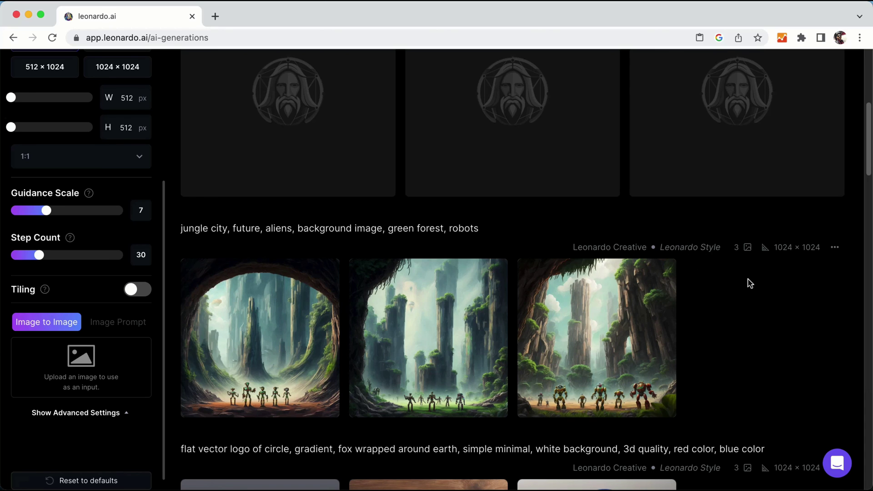
scroll(739, 278, "up", 7)
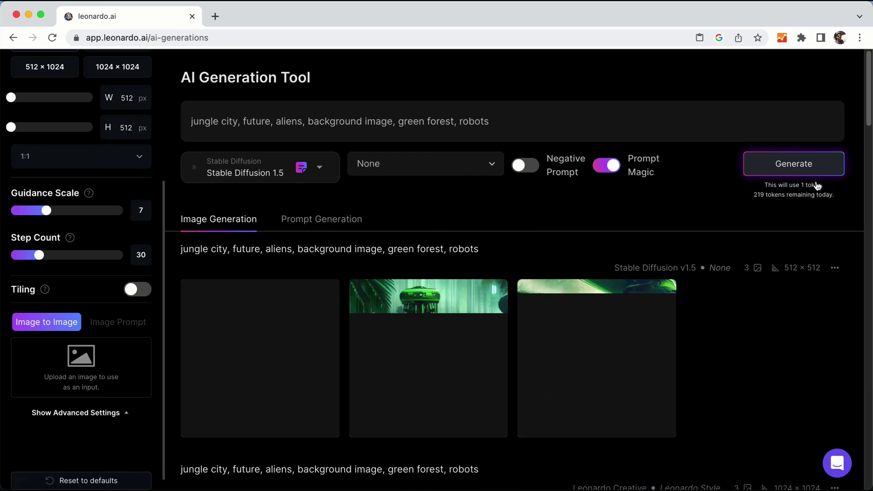
scroll(836, 309, "down", 4)
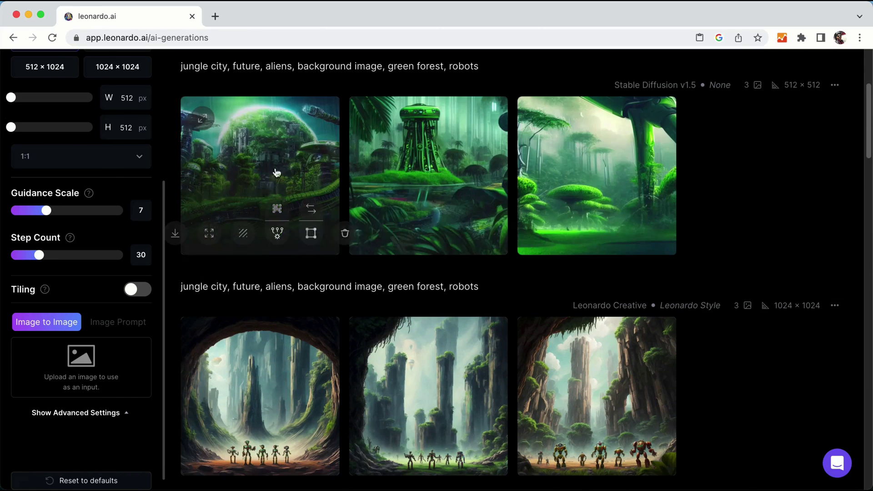
scroll(432, 208, "up", 1)
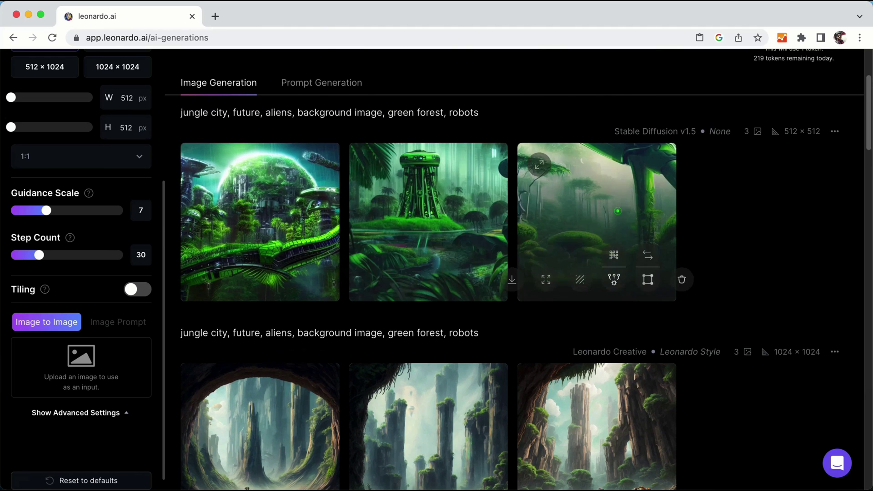
- View the third green jungle image full size, browse back to the green domed city, then close
left_click(617, 210)
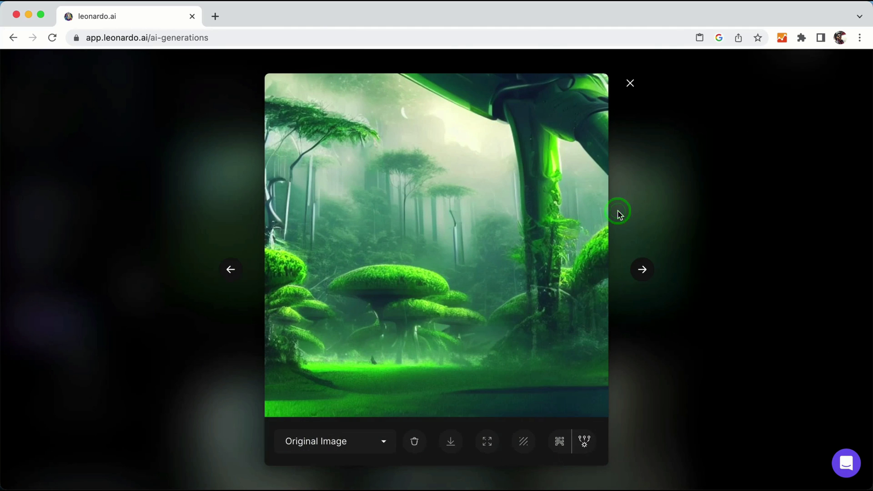
left_click(237, 273)
left_click(237, 272)
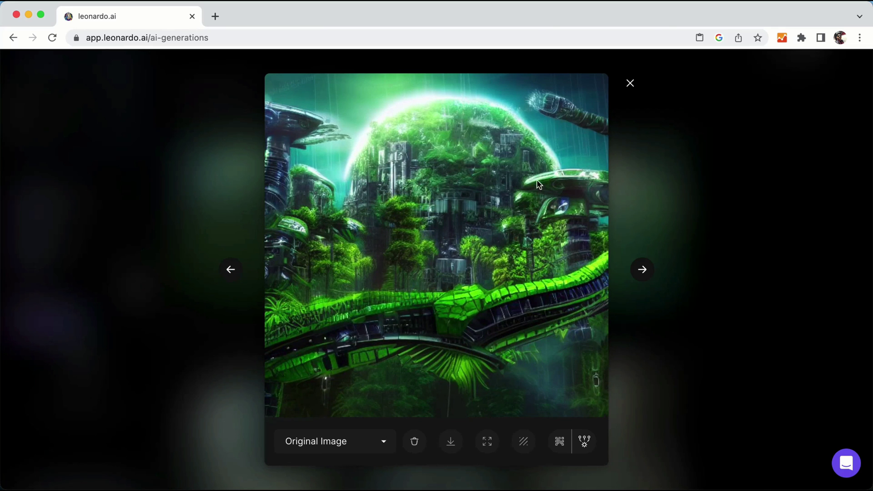
left_click(630, 83)
scroll(475, 150, "up", 3)
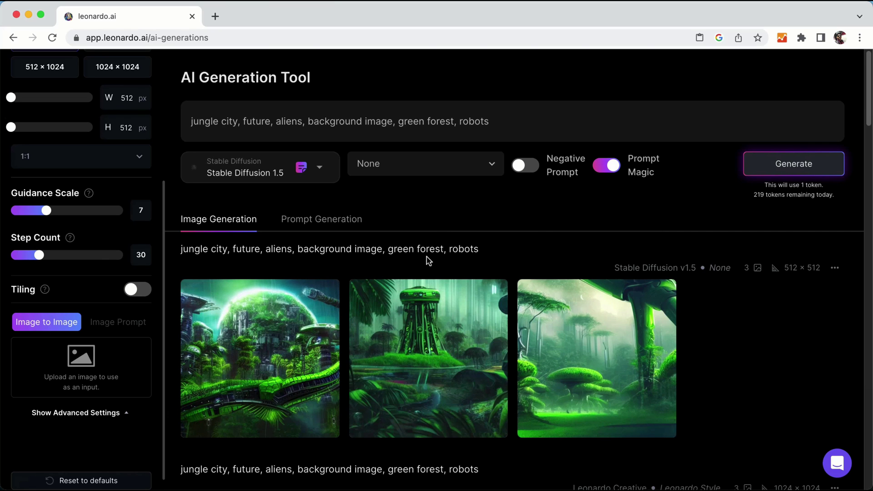
scroll(720, 269, "down", 2)
scroll(864, 259, "down", 10)
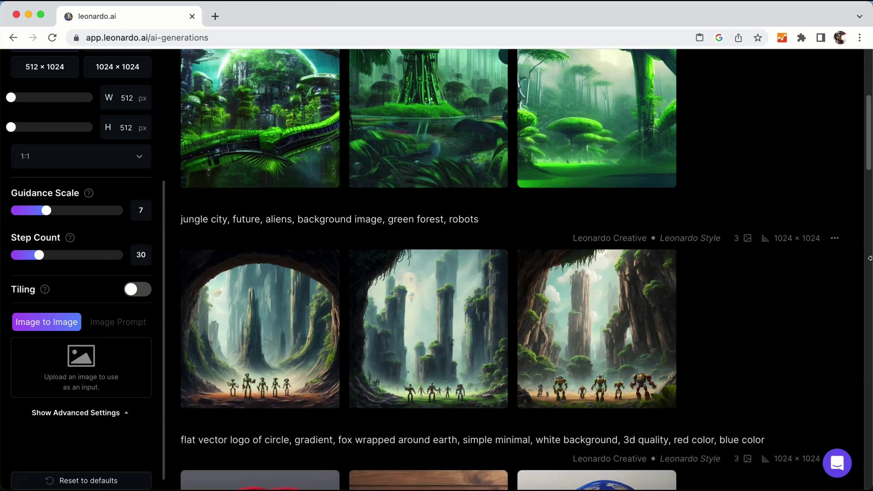
scroll(866, 260, "up", 7)
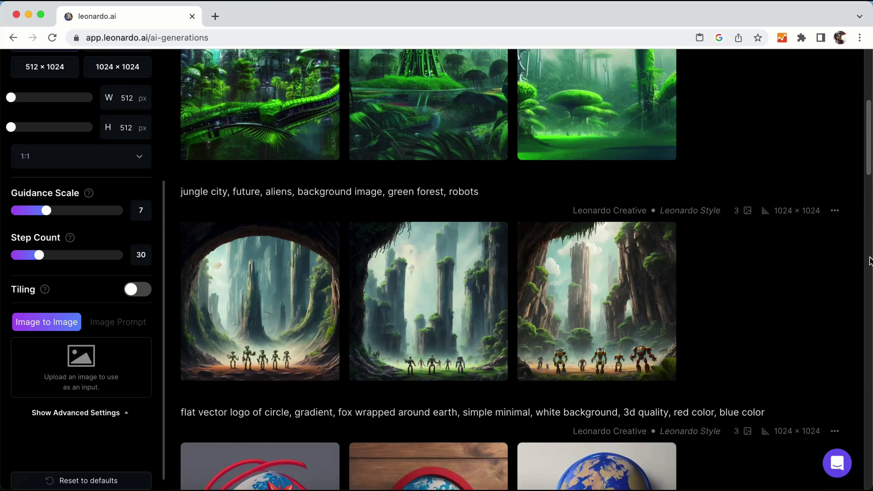
- View the third robot image full size, then close the viewer
left_click(631, 261)
left_click(795, 250)
scroll(796, 251, "up", 10)
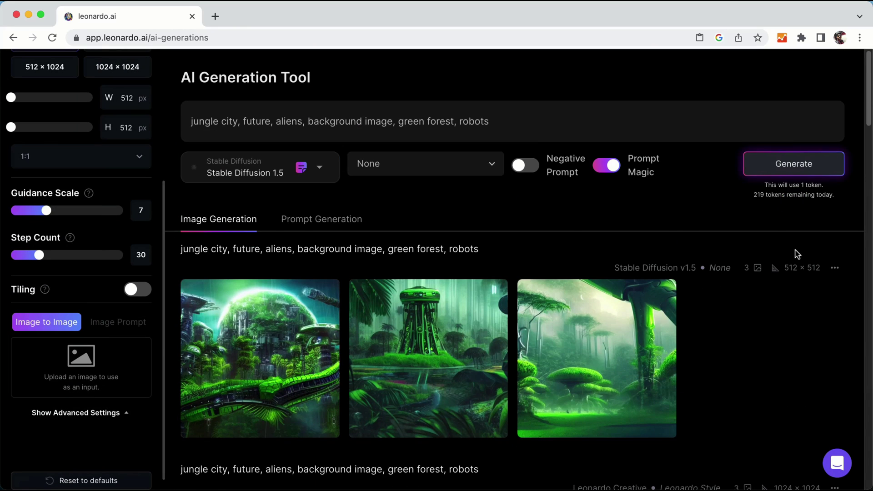
- Switch the model to Leonardo Signature and generate three 768×768 jungle-city images
left_click(319, 168)
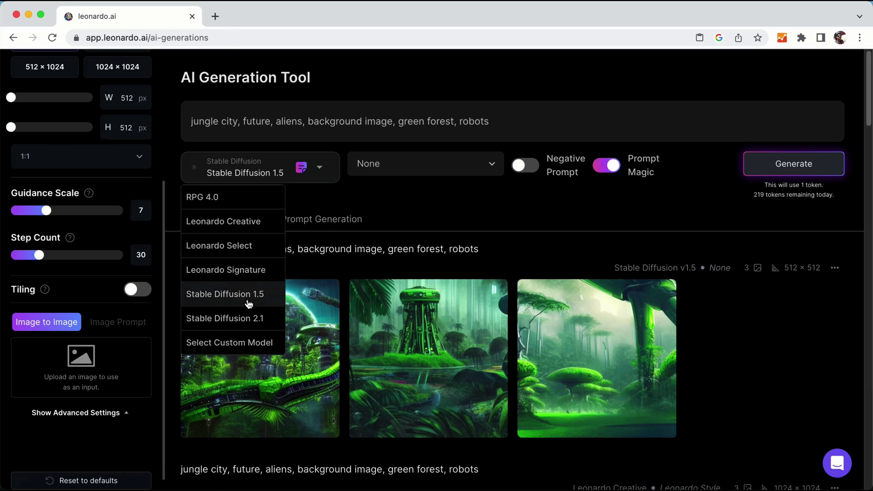
left_click(234, 269)
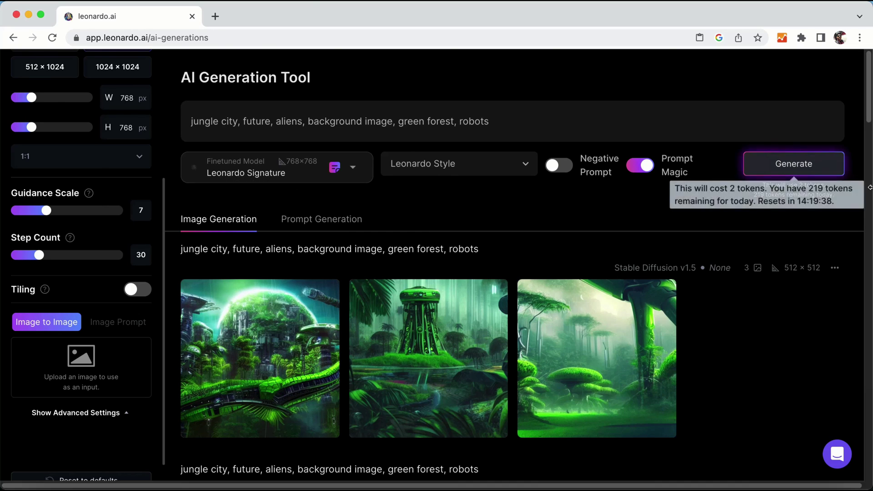
left_click(817, 167)
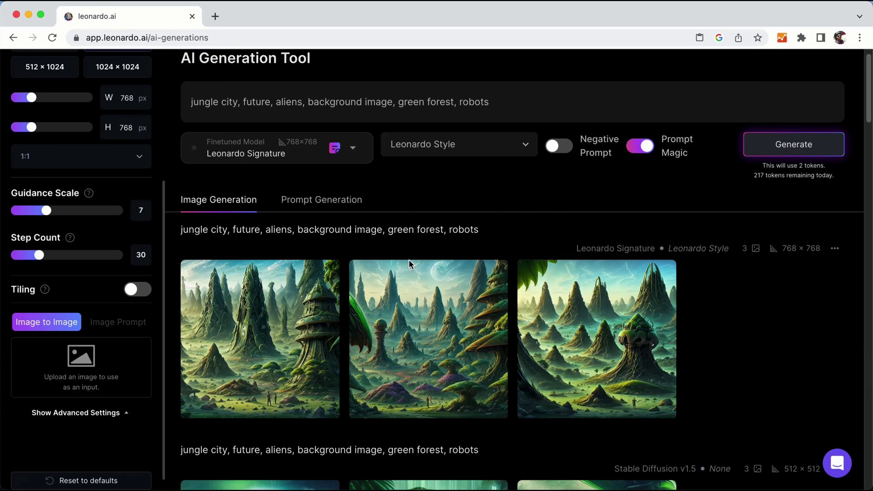
left_click(408, 314)
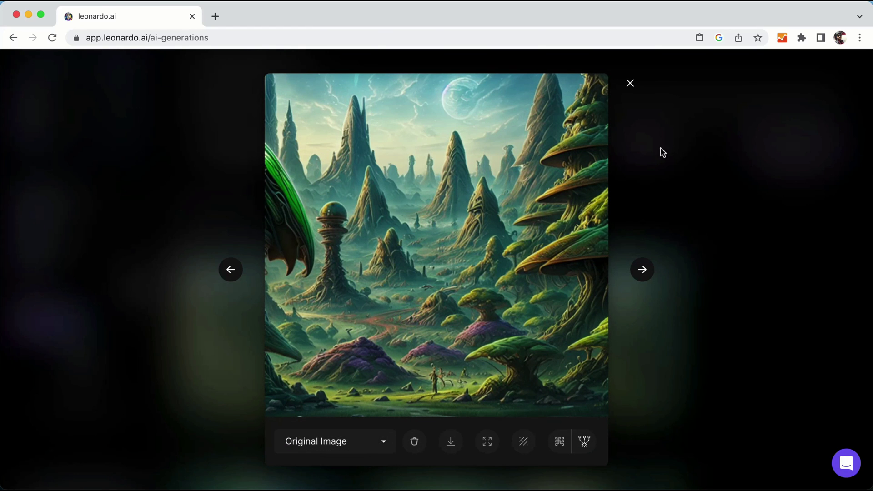
left_click(743, 235)
left_click(262, 308)
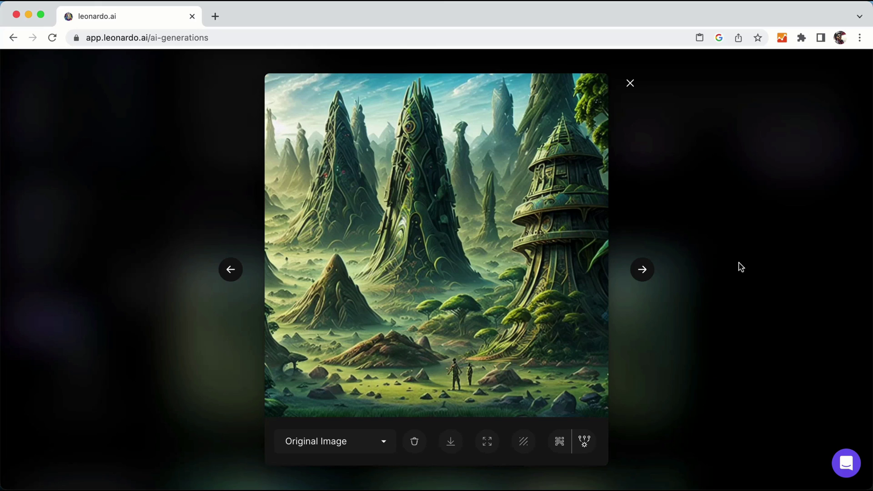
left_click(631, 83)
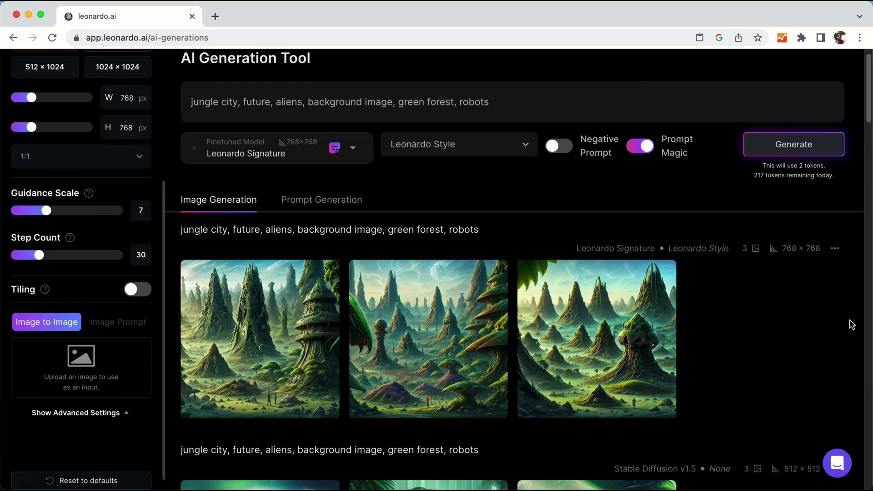
scroll(851, 325, "down", 10)
scroll(850, 324, "up", 10)
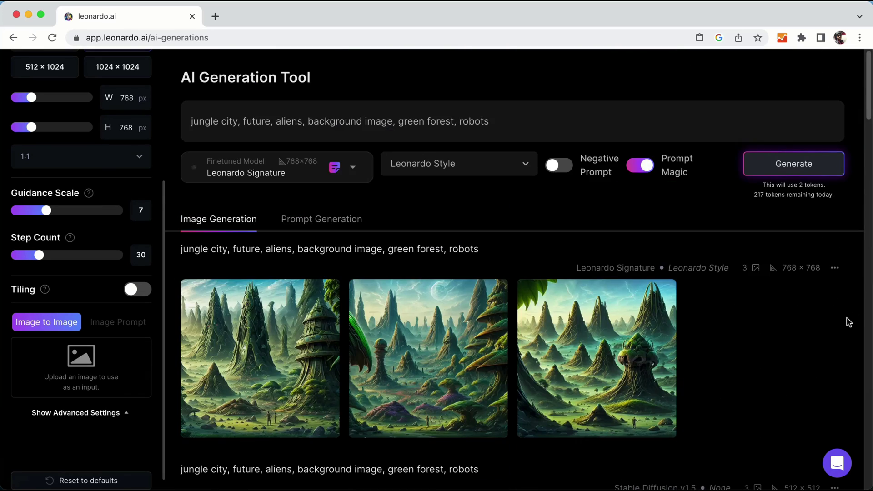